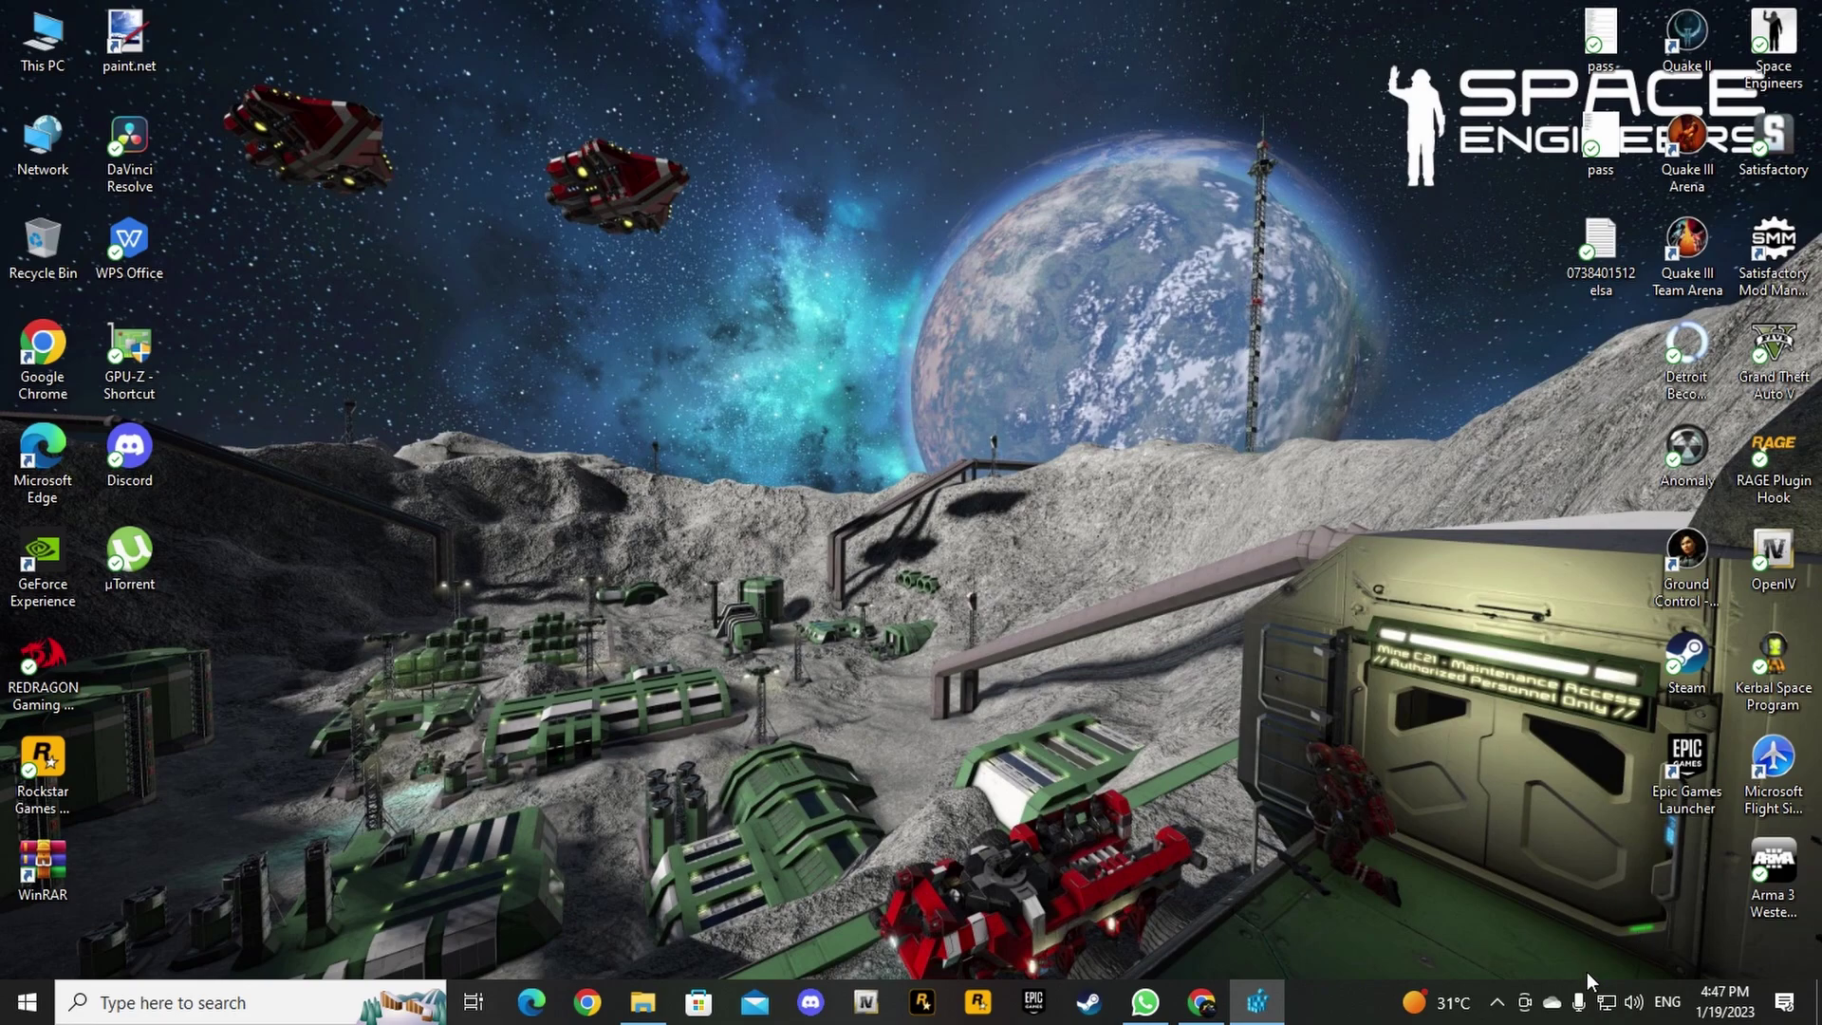
- Open the default microphone's Properties from the Recording devices list in the Sound control panel
{"action": "right_click", "coordinate": [1633, 1006]}
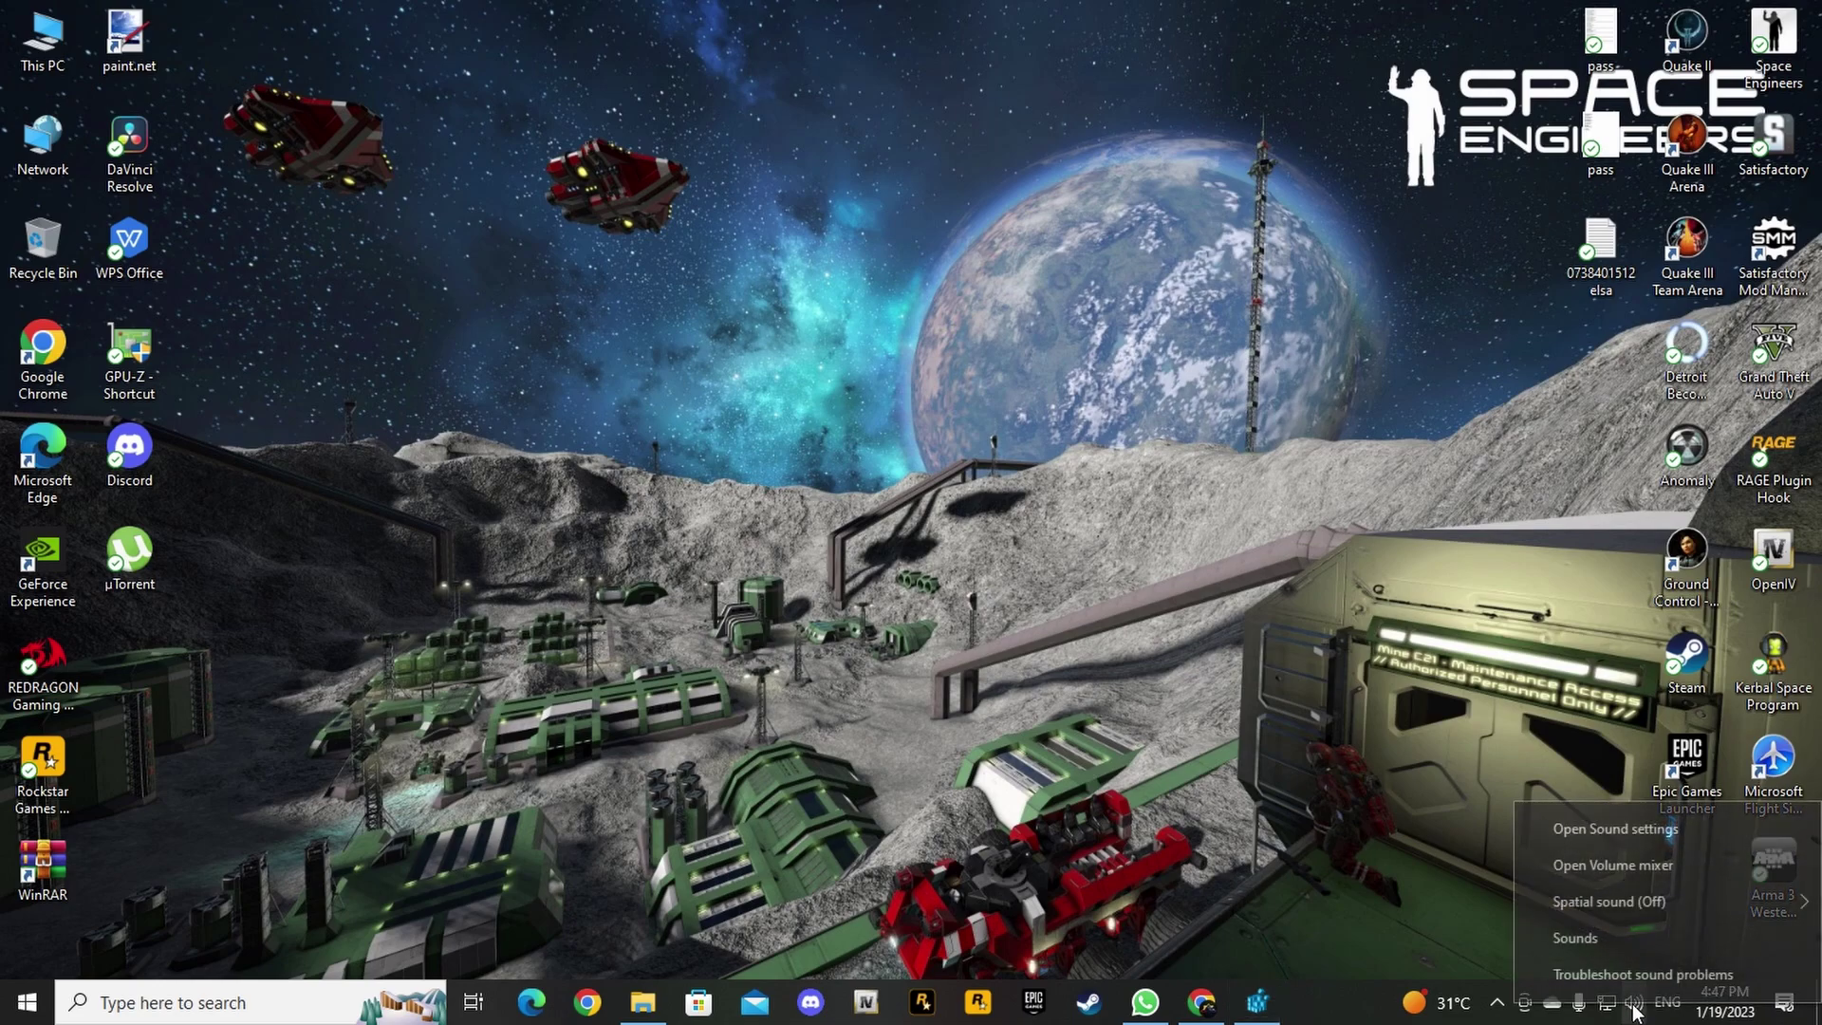
{"action": "left_click", "coordinate": [1663, 942]}
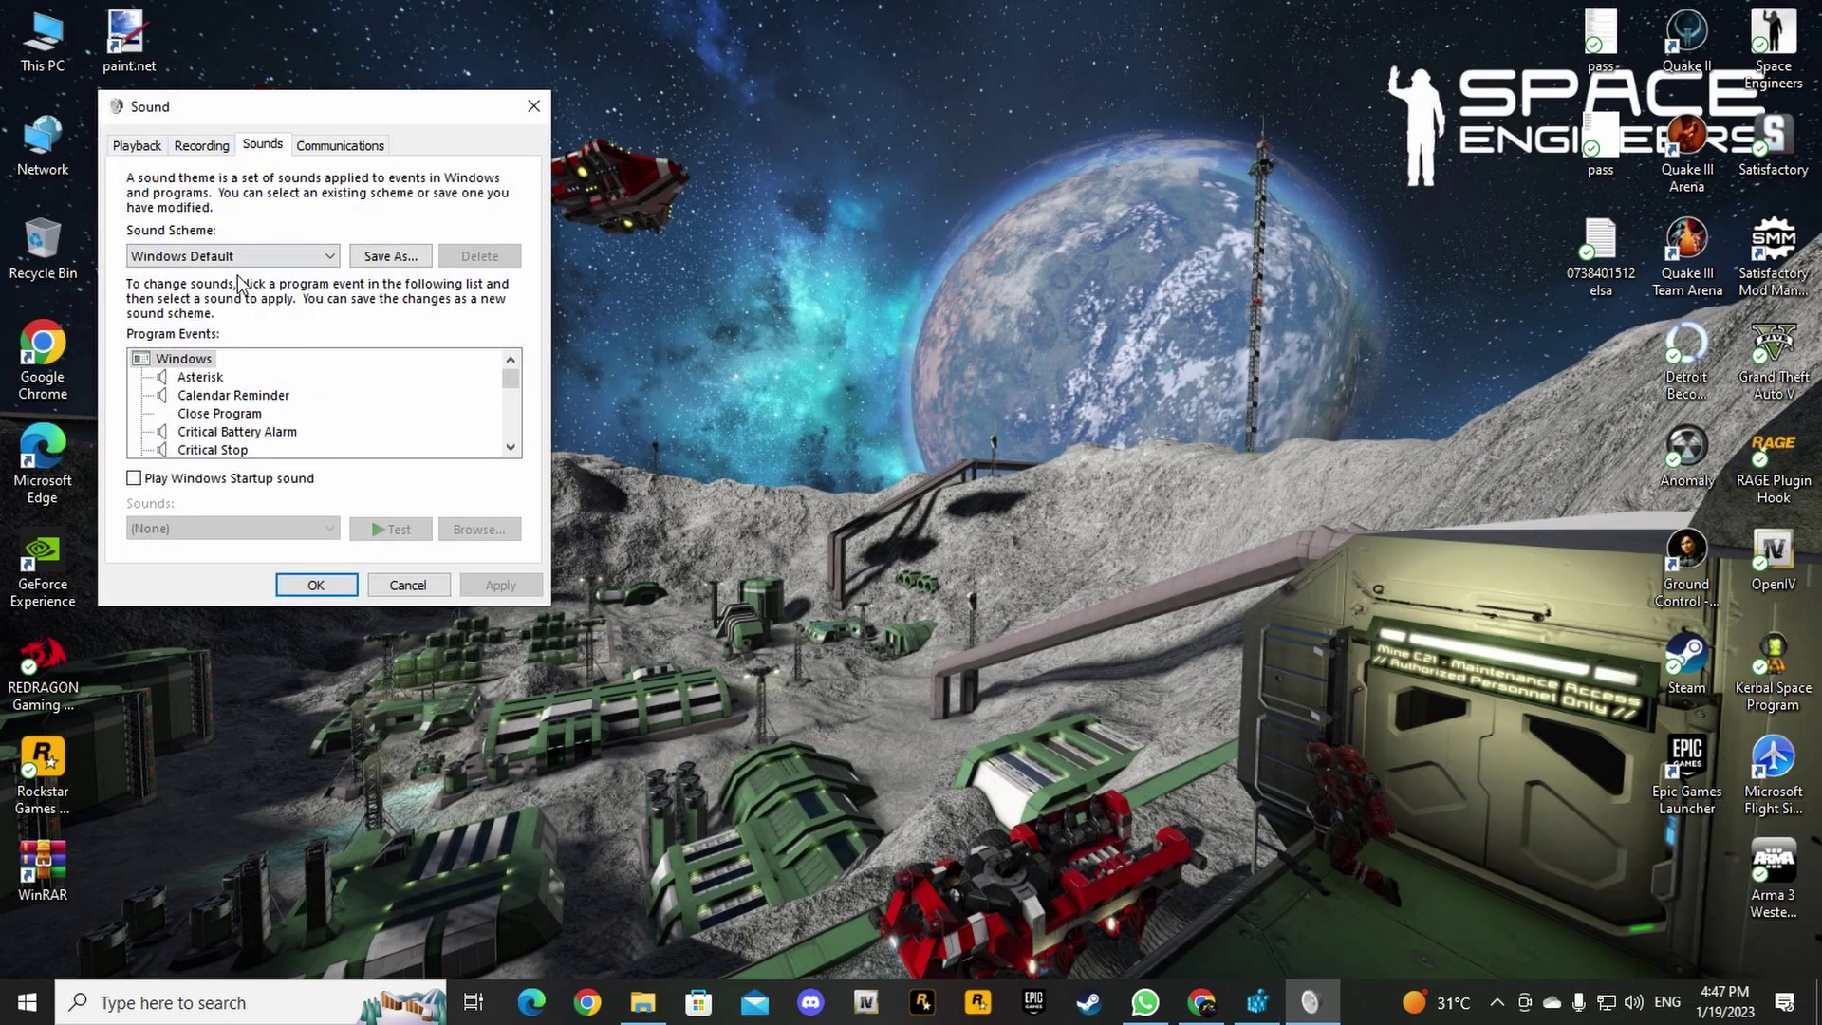
{"action": "left_click", "coordinate": [201, 145]}
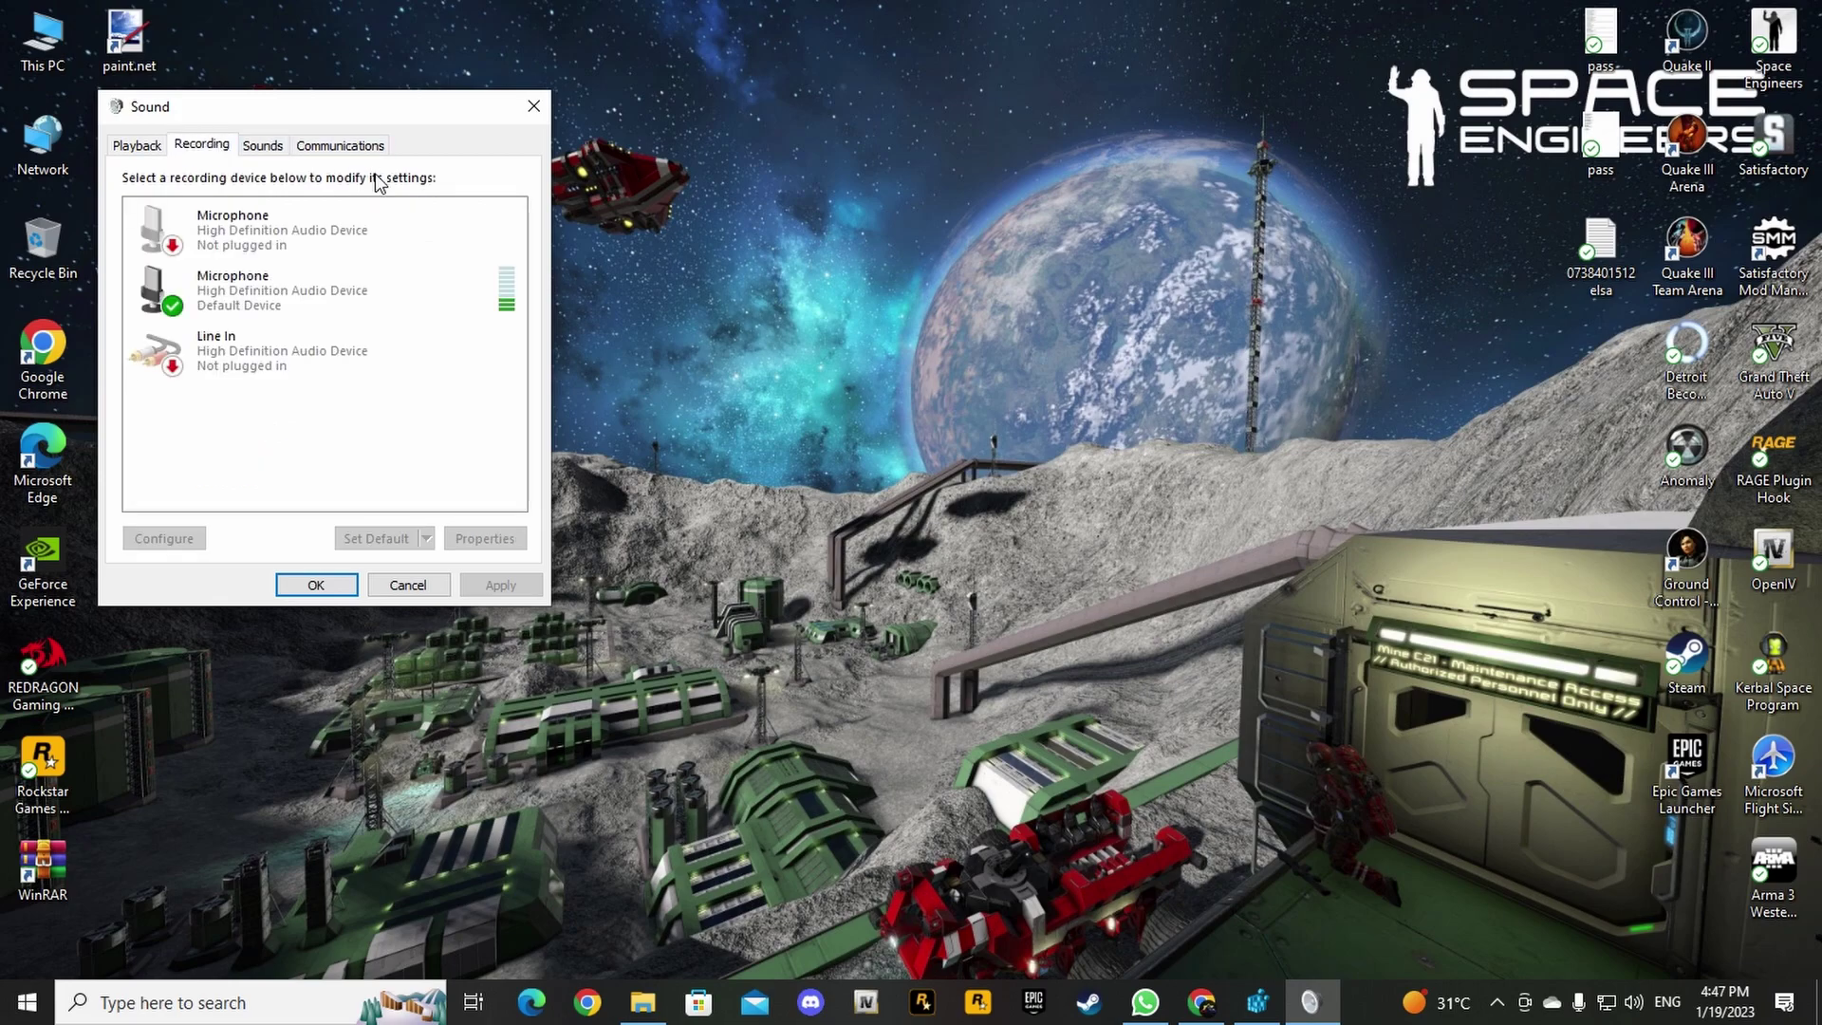
{"action": "left_click", "coordinate": [260, 289]}
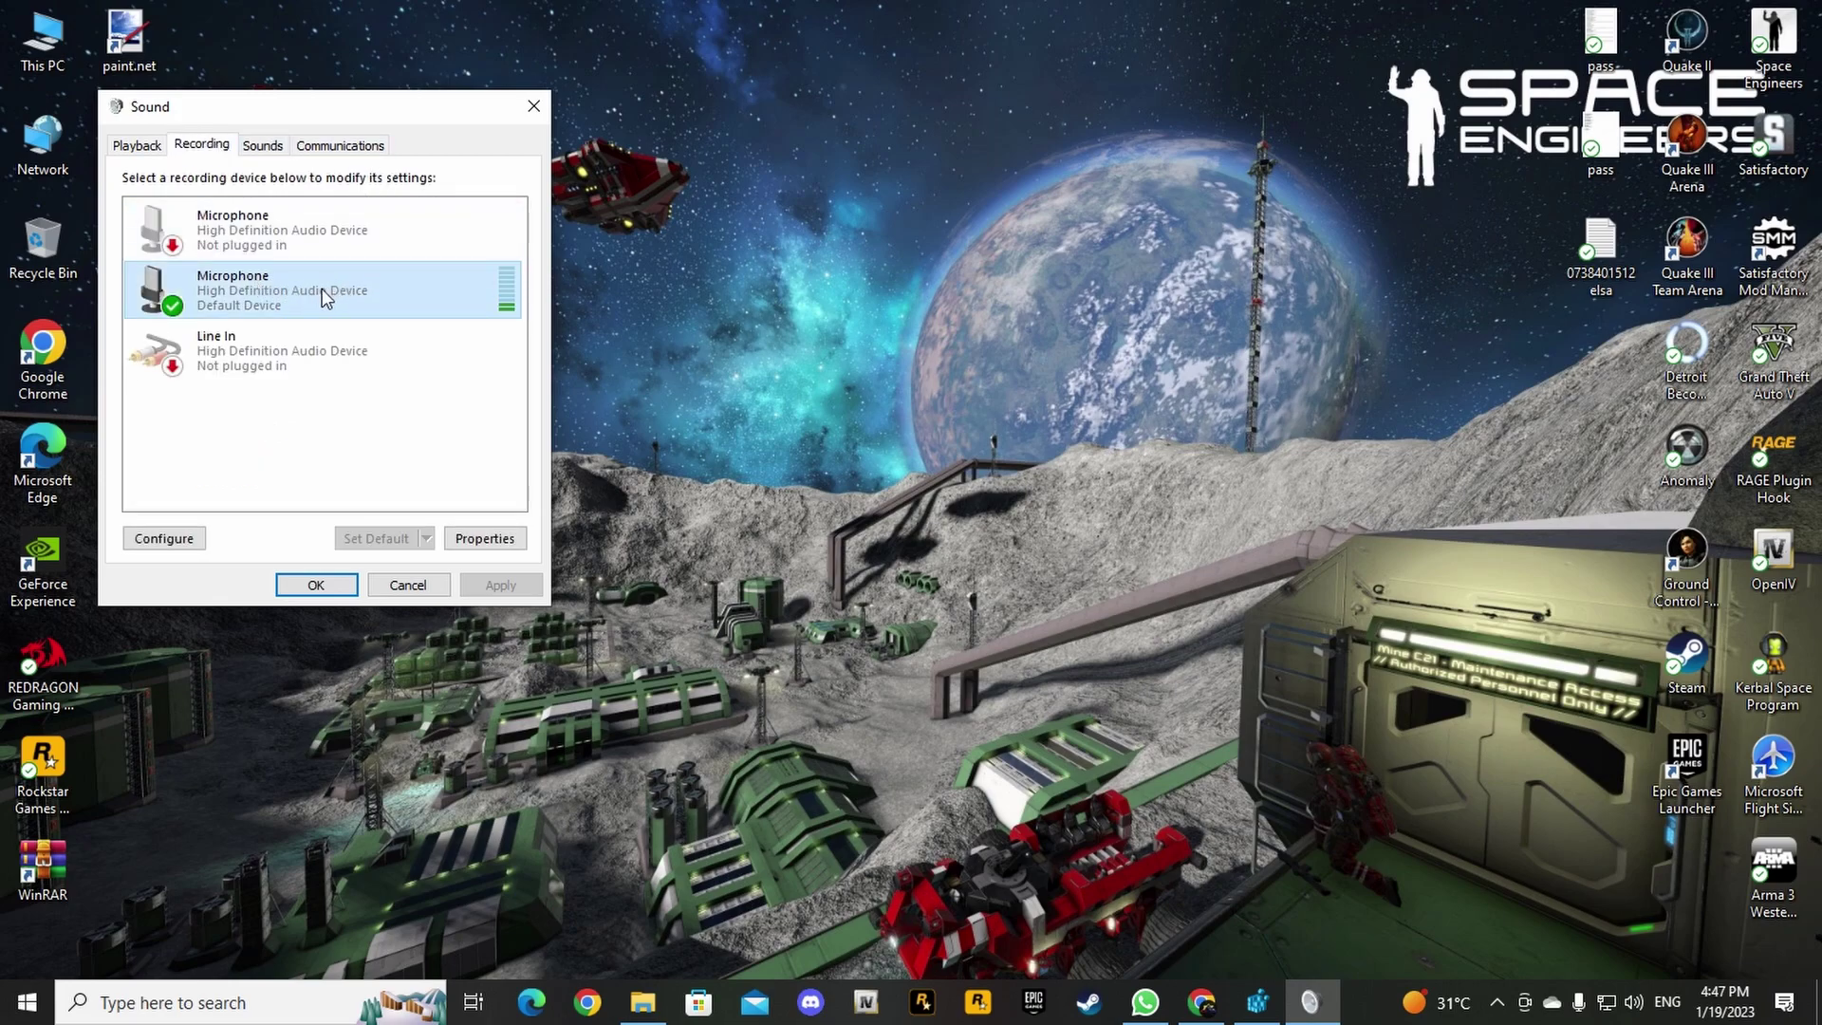
{"action": "right_click", "coordinate": [323, 298]}
{"action": "left_click", "coordinate": [426, 432]}
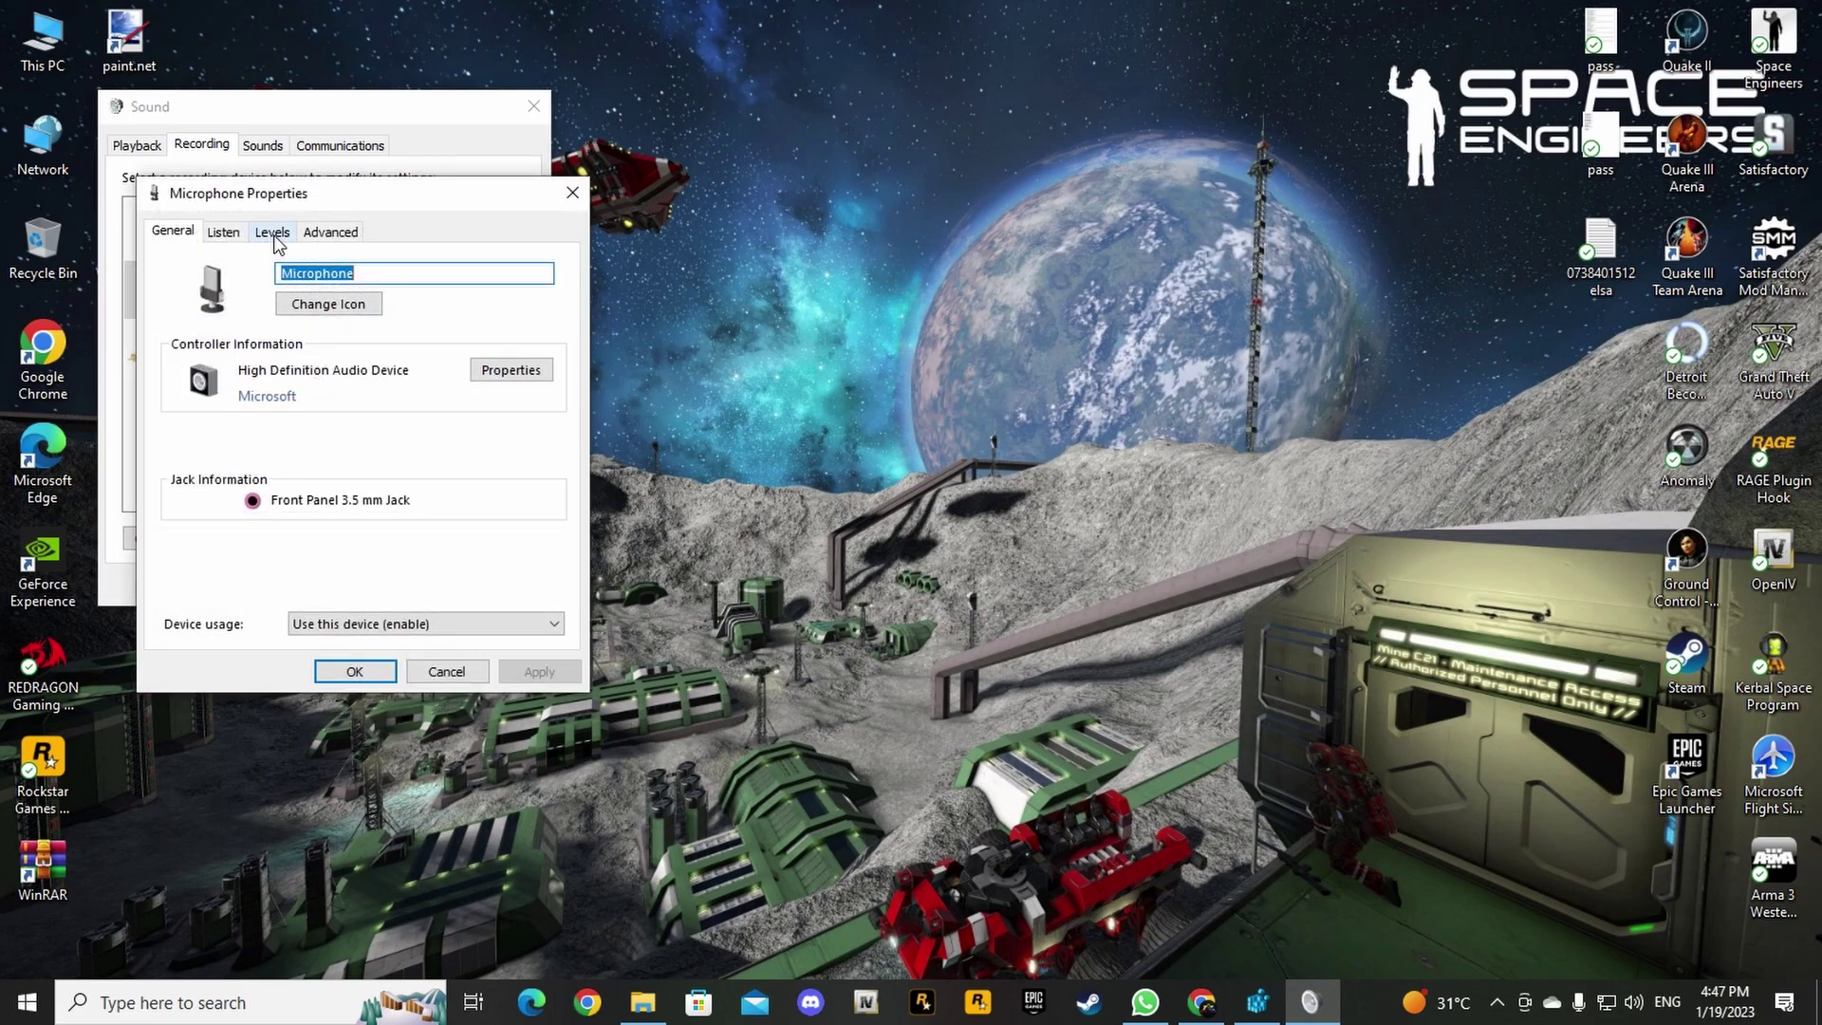
- Review the microphone's Advanced format, Levels and Listen settings
{"action": "left_click", "coordinate": [331, 233]}
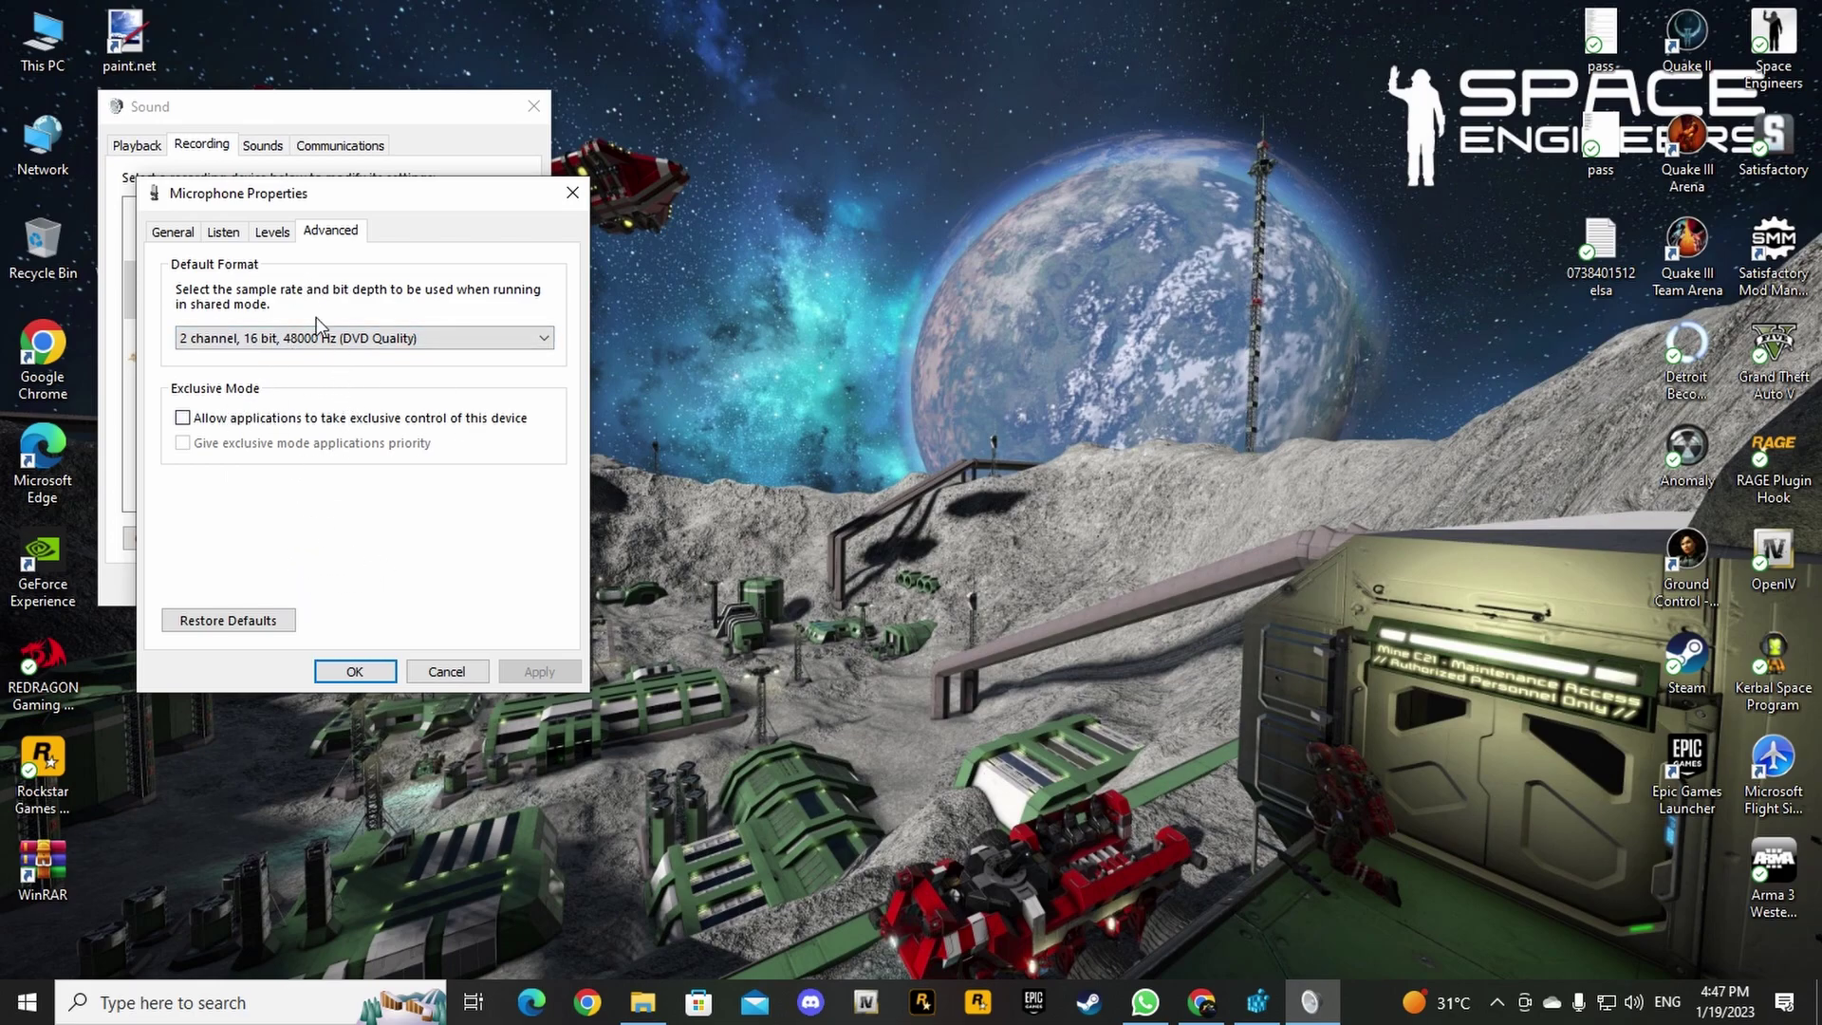
{"action": "left_click", "coordinate": [270, 238]}
{"action": "left_click", "coordinate": [224, 235]}
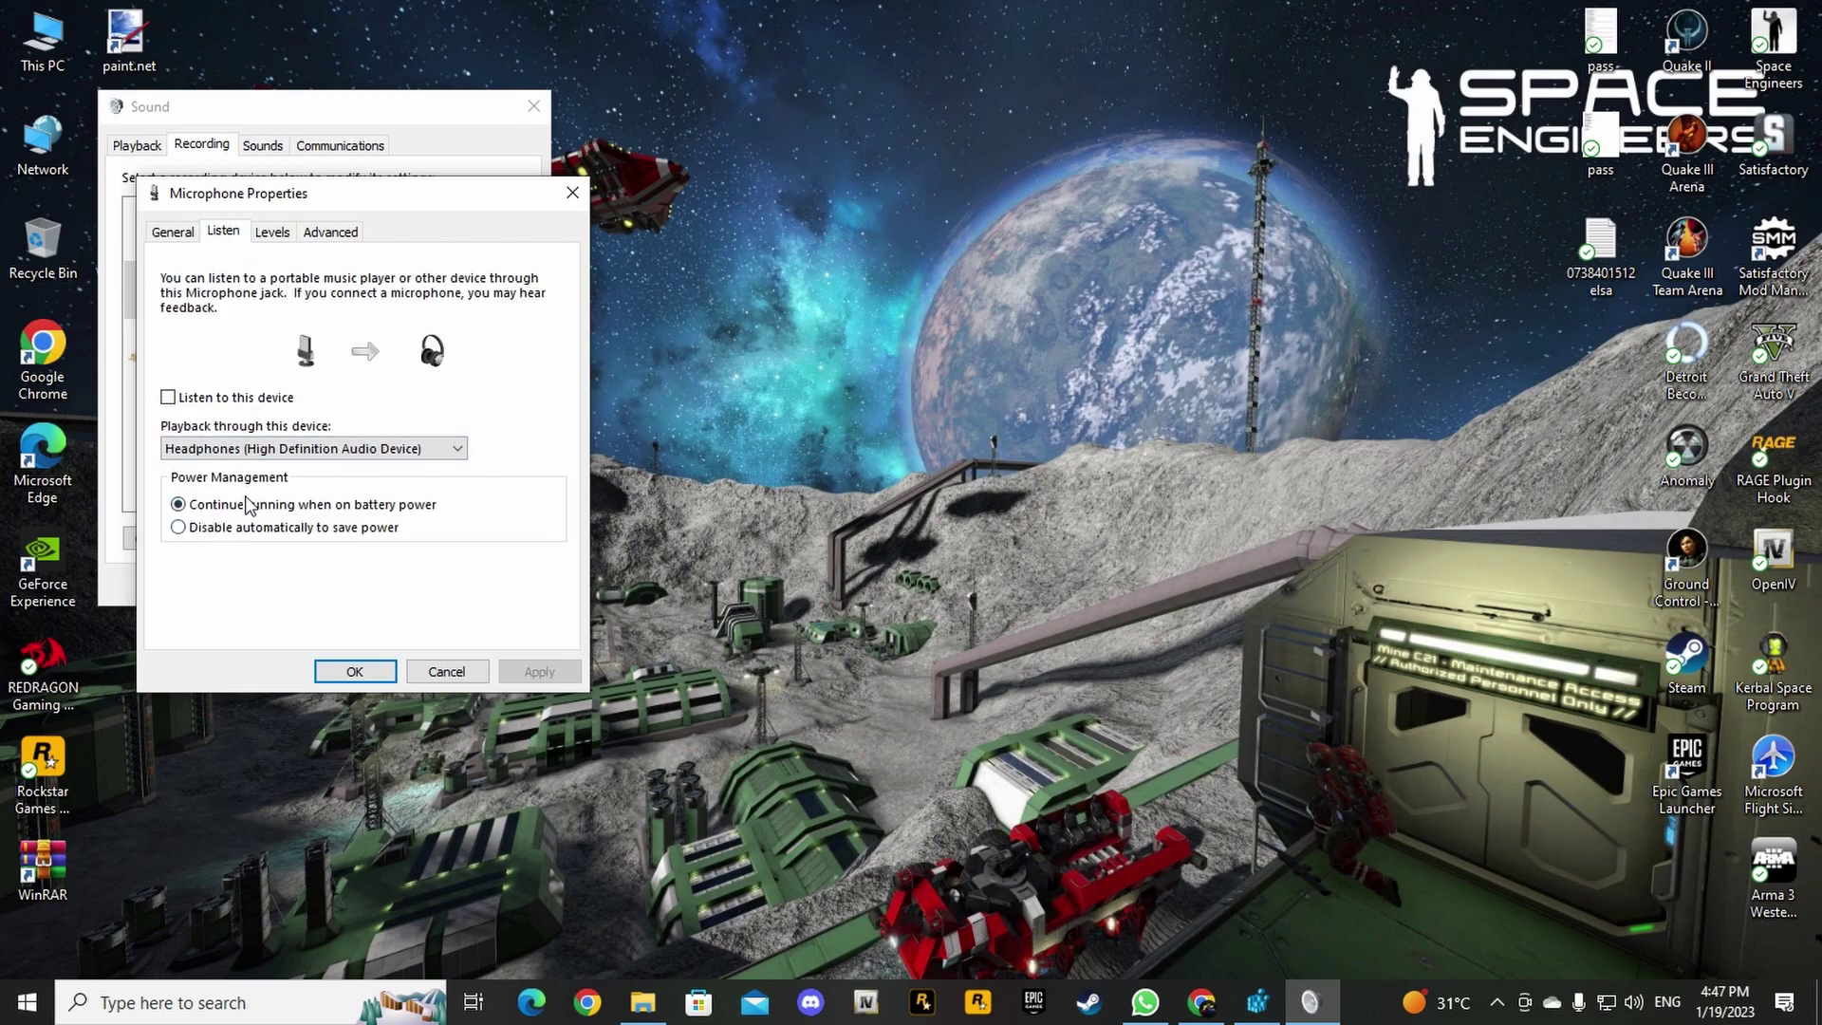
- Close Microphone Properties, confirm communications activity is 'Do nothing', and close the Sound dialog
{"action": "left_click", "coordinate": [570, 205]}
{"action": "left_click", "coordinate": [353, 144]}
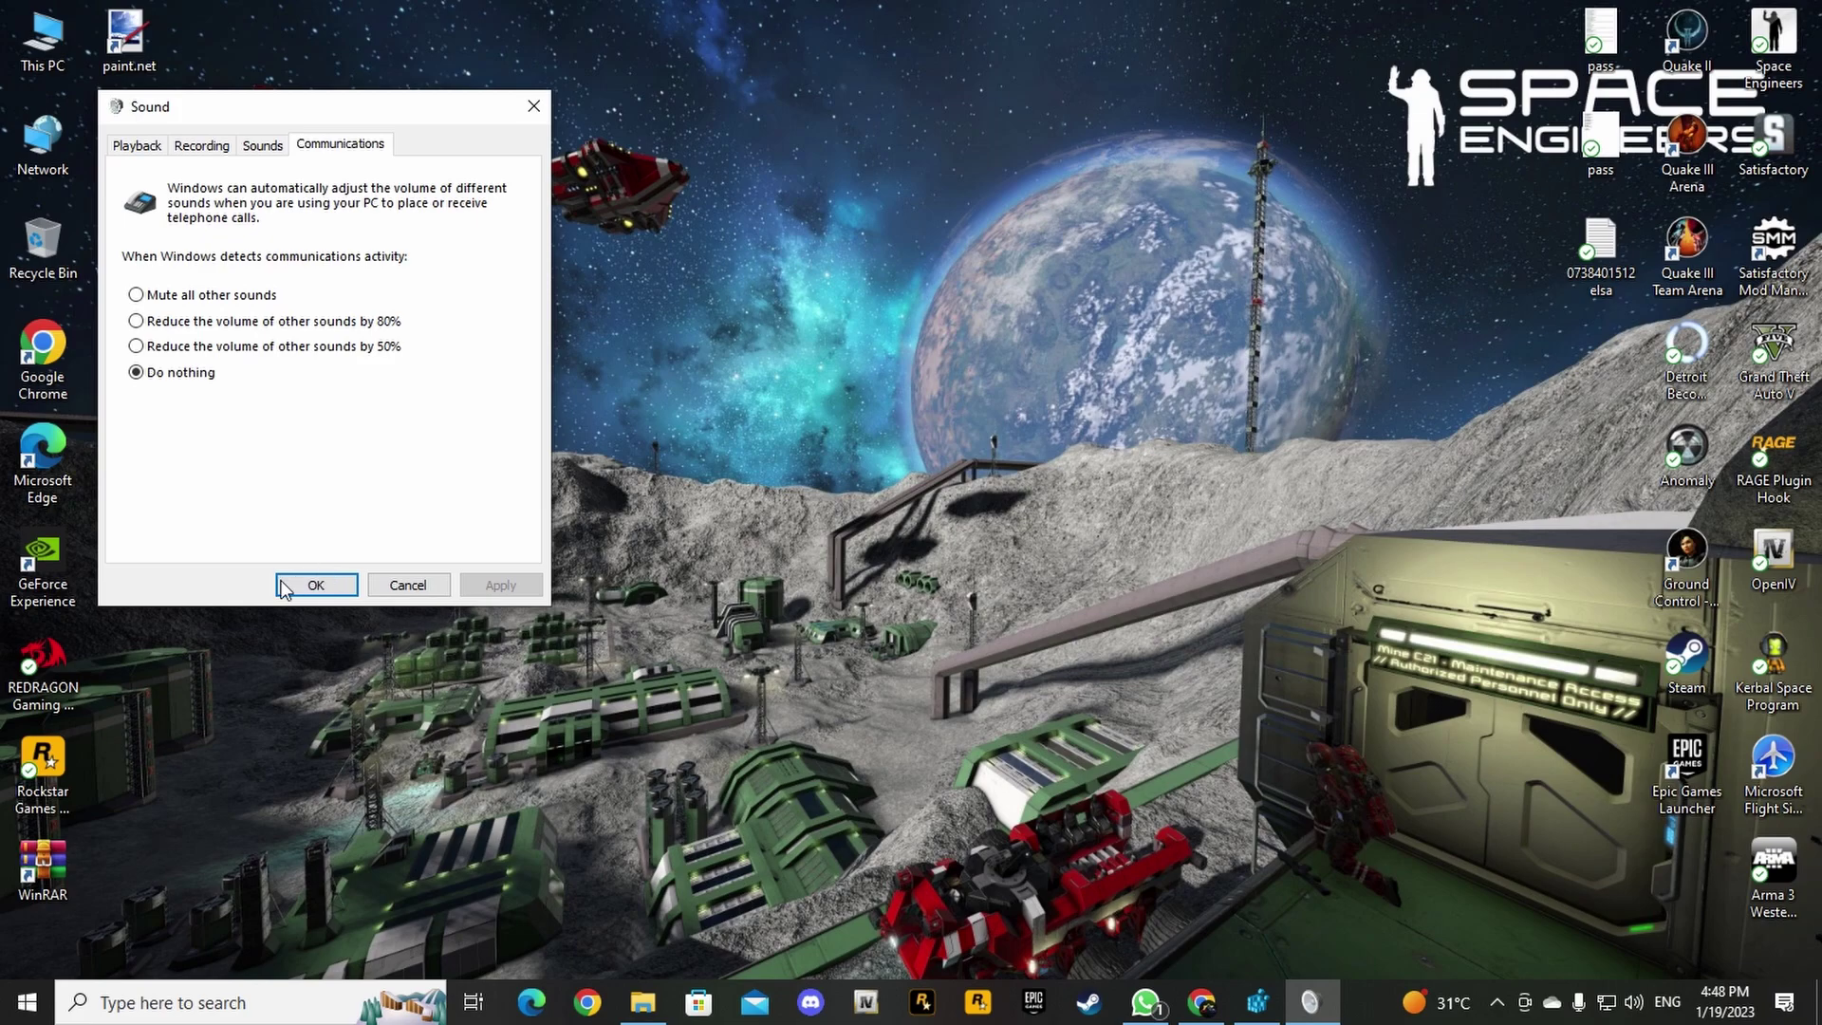
{"action": "left_click", "coordinate": [339, 588]}
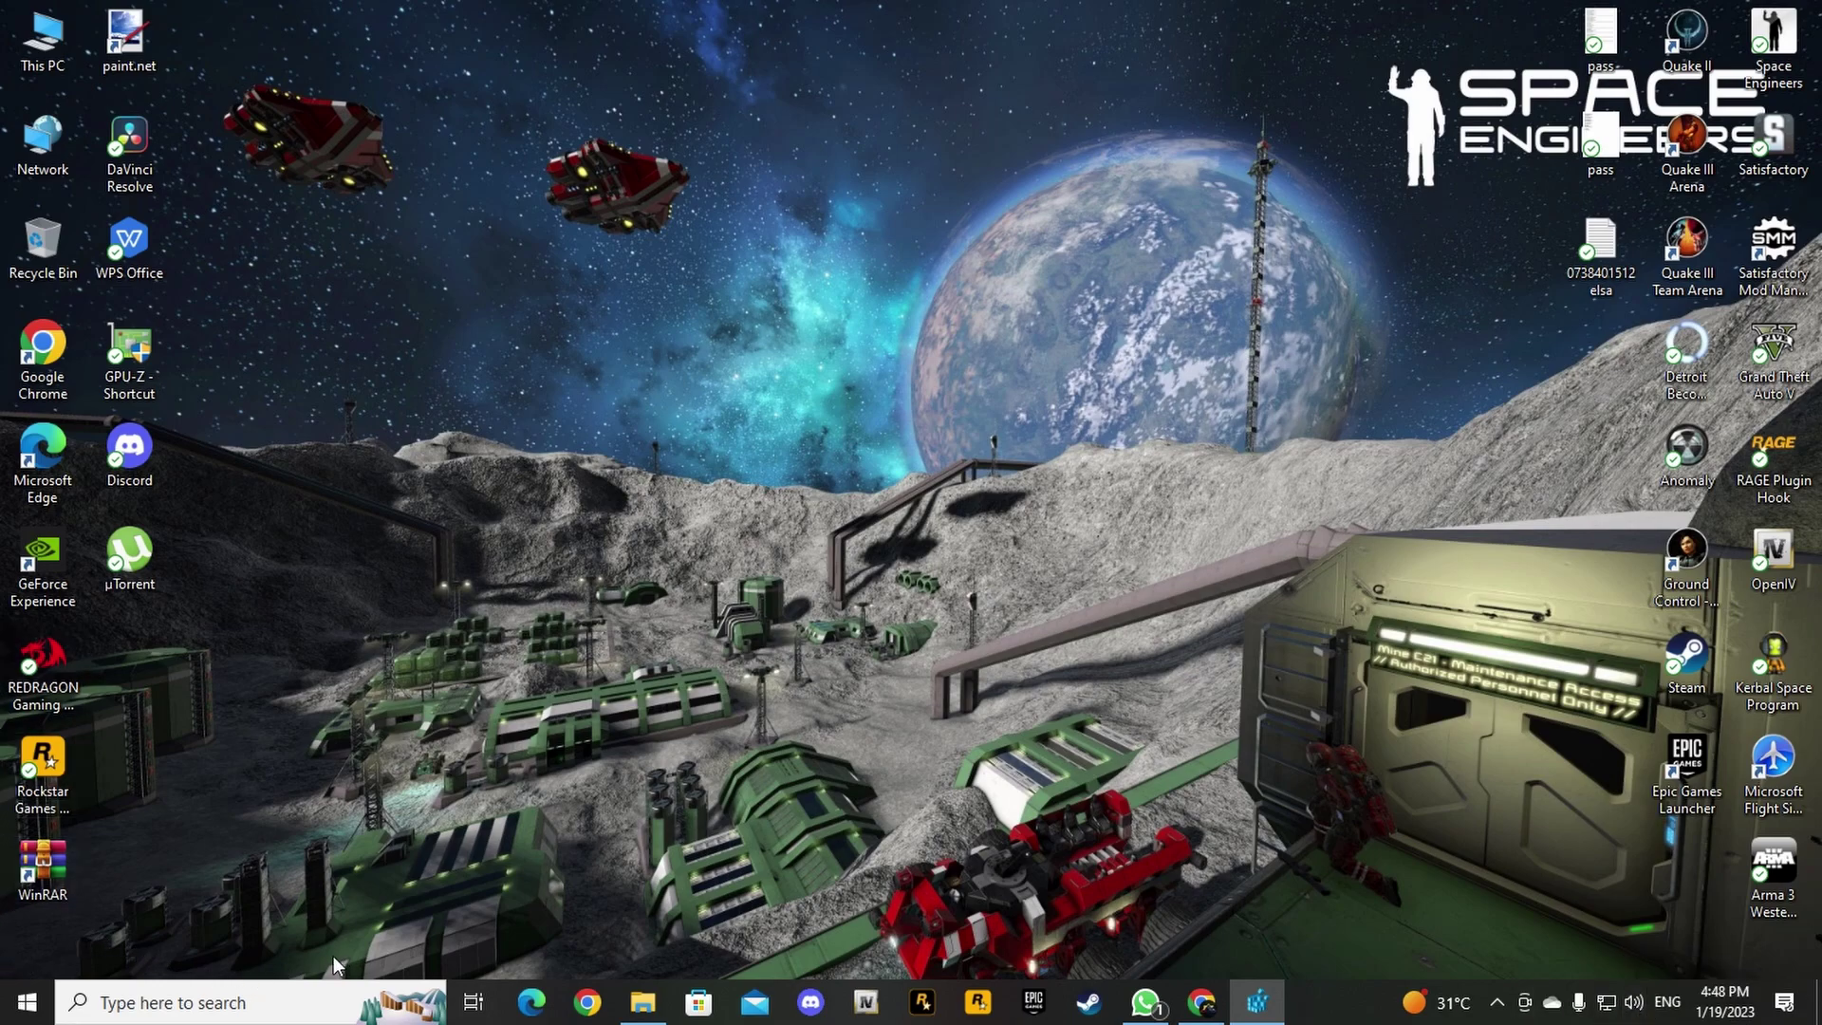
- Go to the Sound settings page in Windows Settings
{"action": "left_click", "coordinate": [26, 1003]}
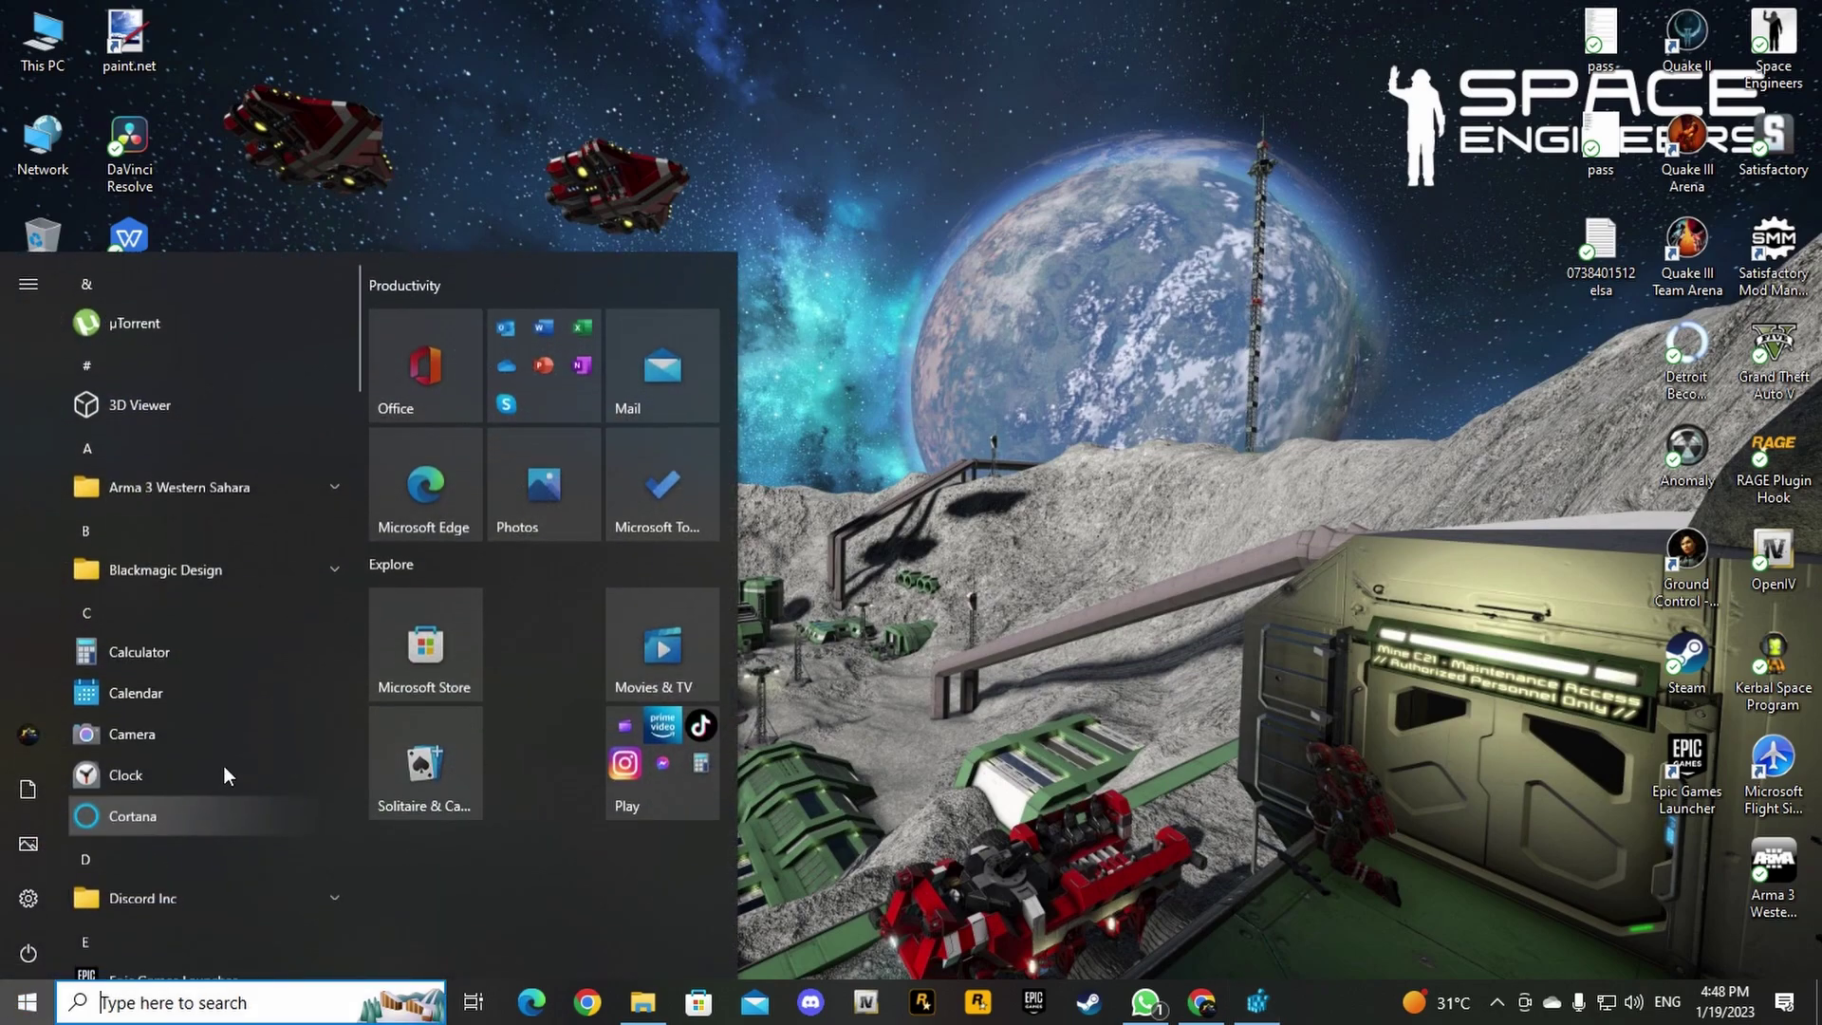
{"action": "left_click", "coordinate": [21, 901]}
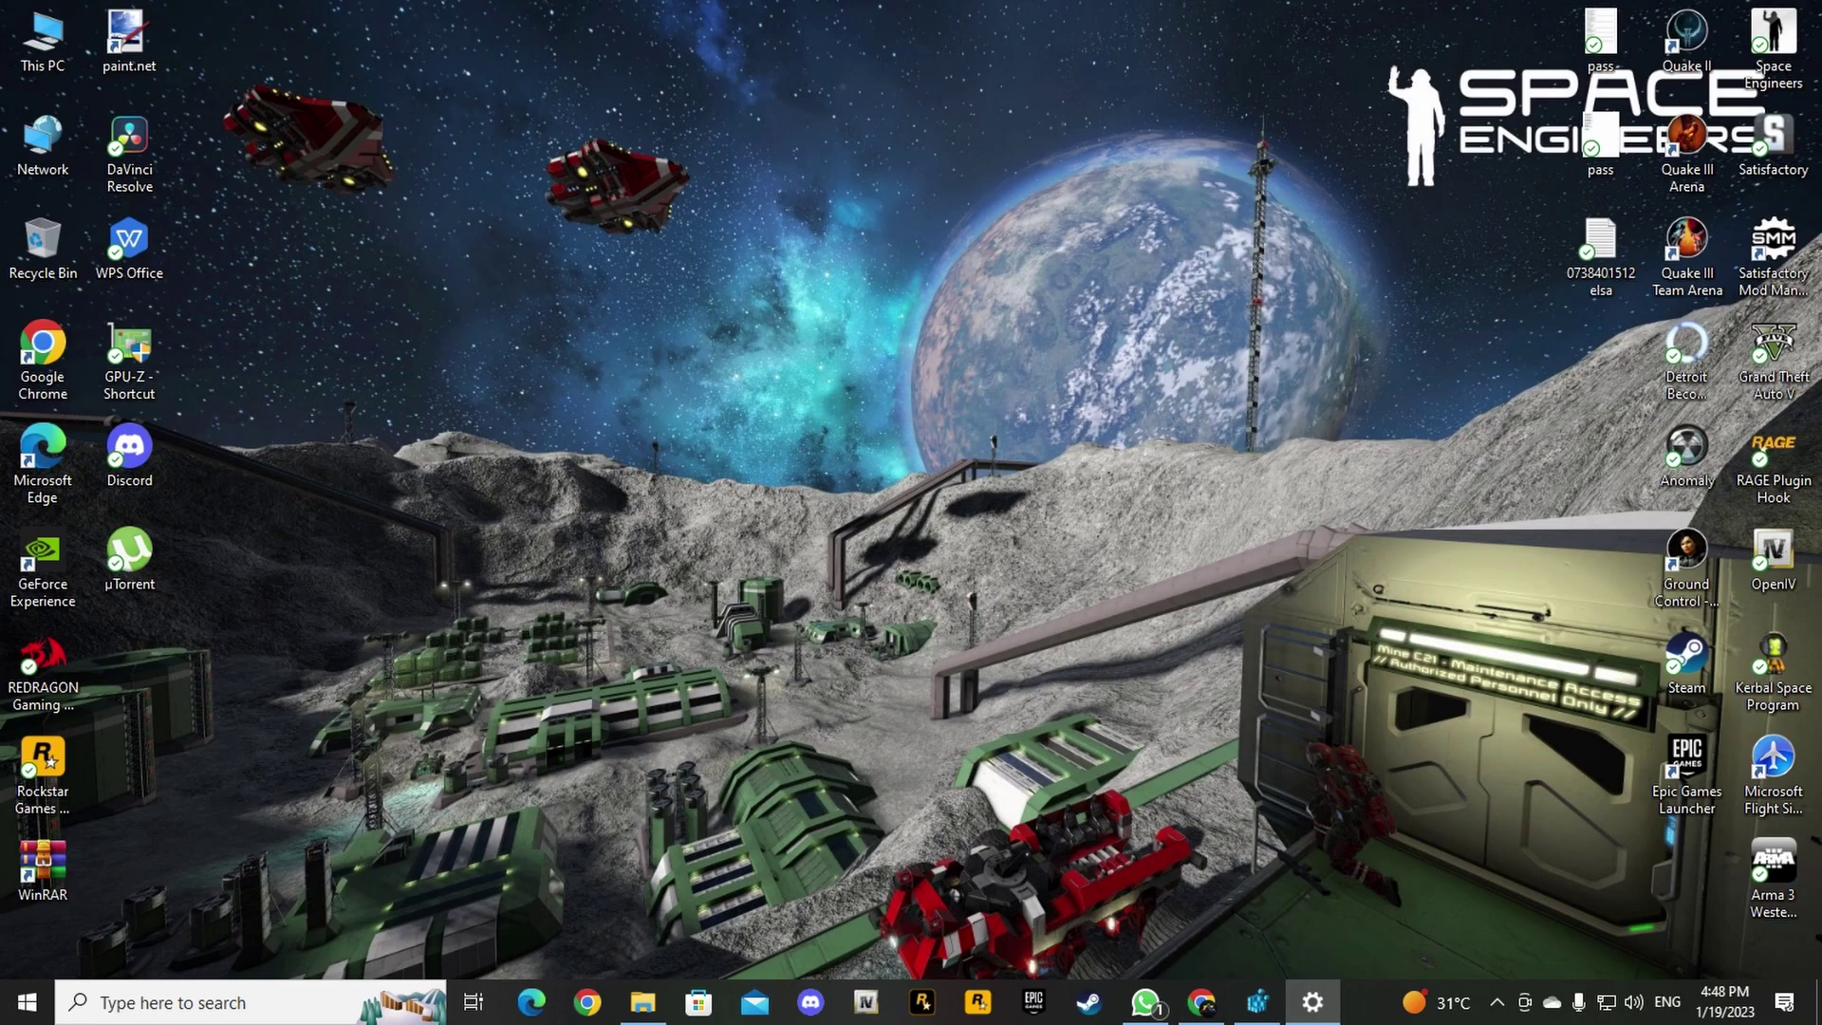
{"action": "type", "text": "sou"}
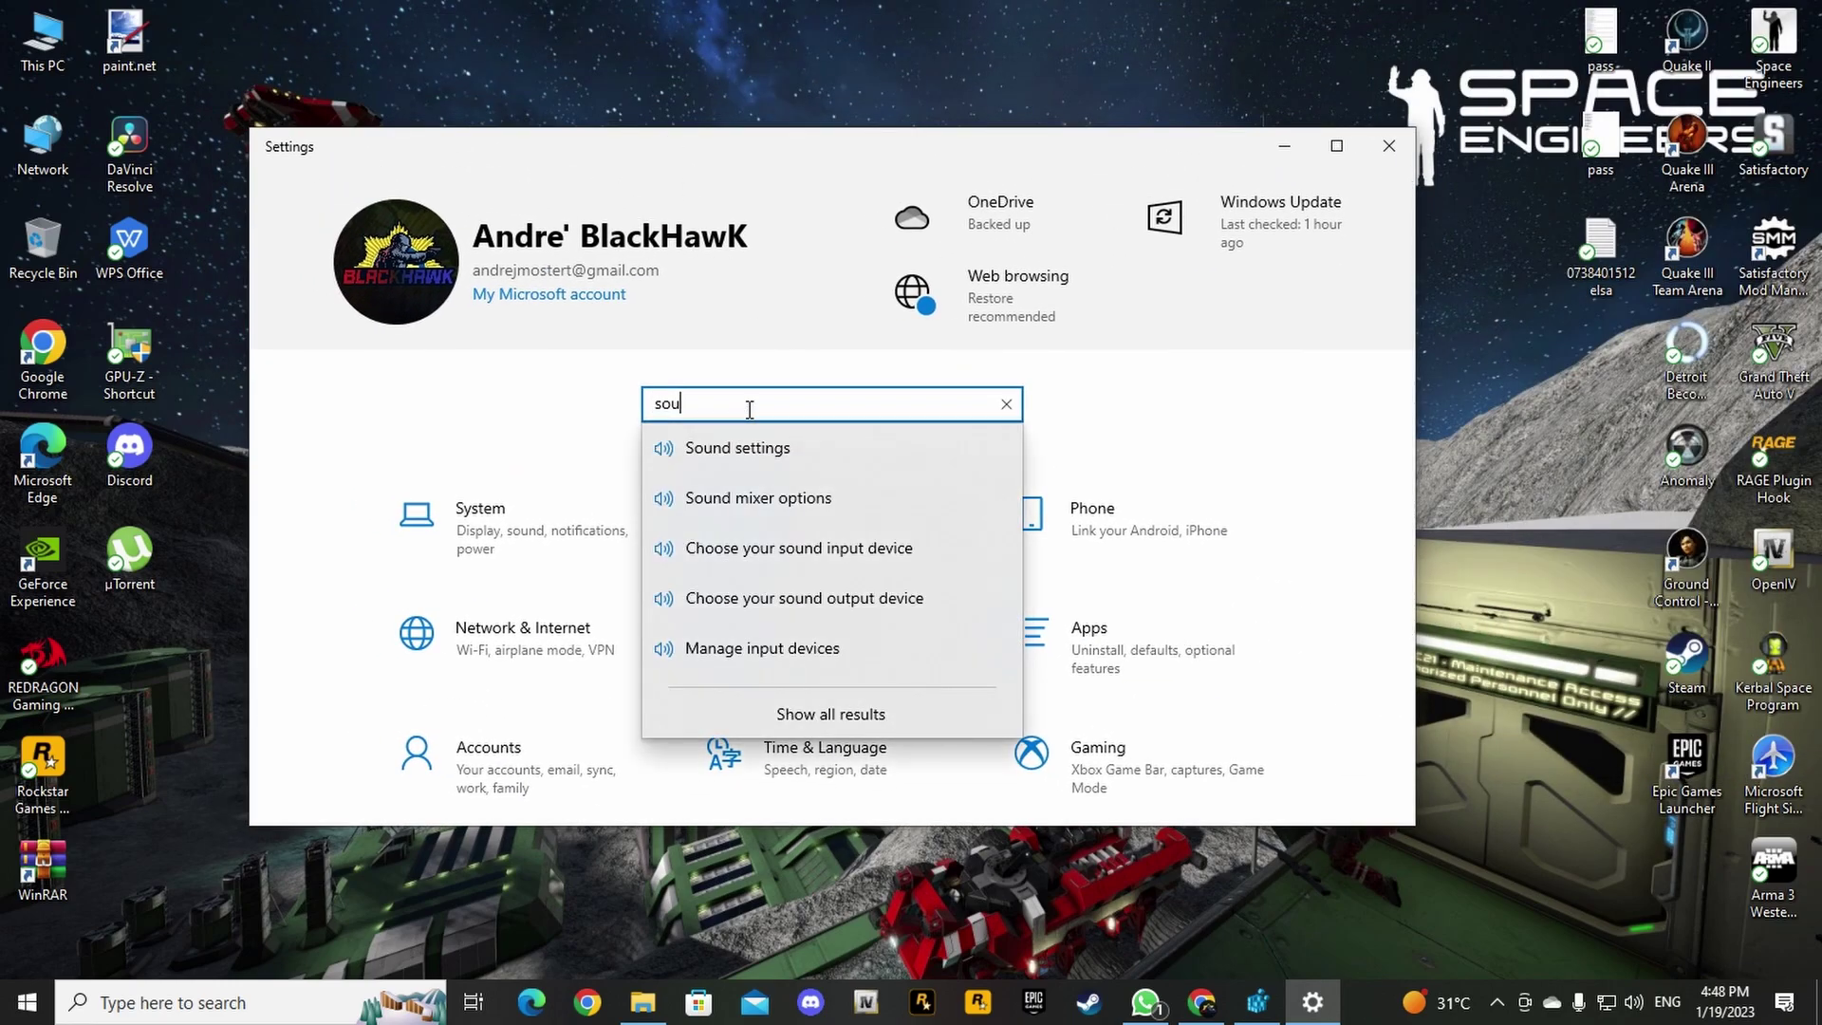
{"action": "key", "text": "Down"}
{"action": "key", "text": "Return"}
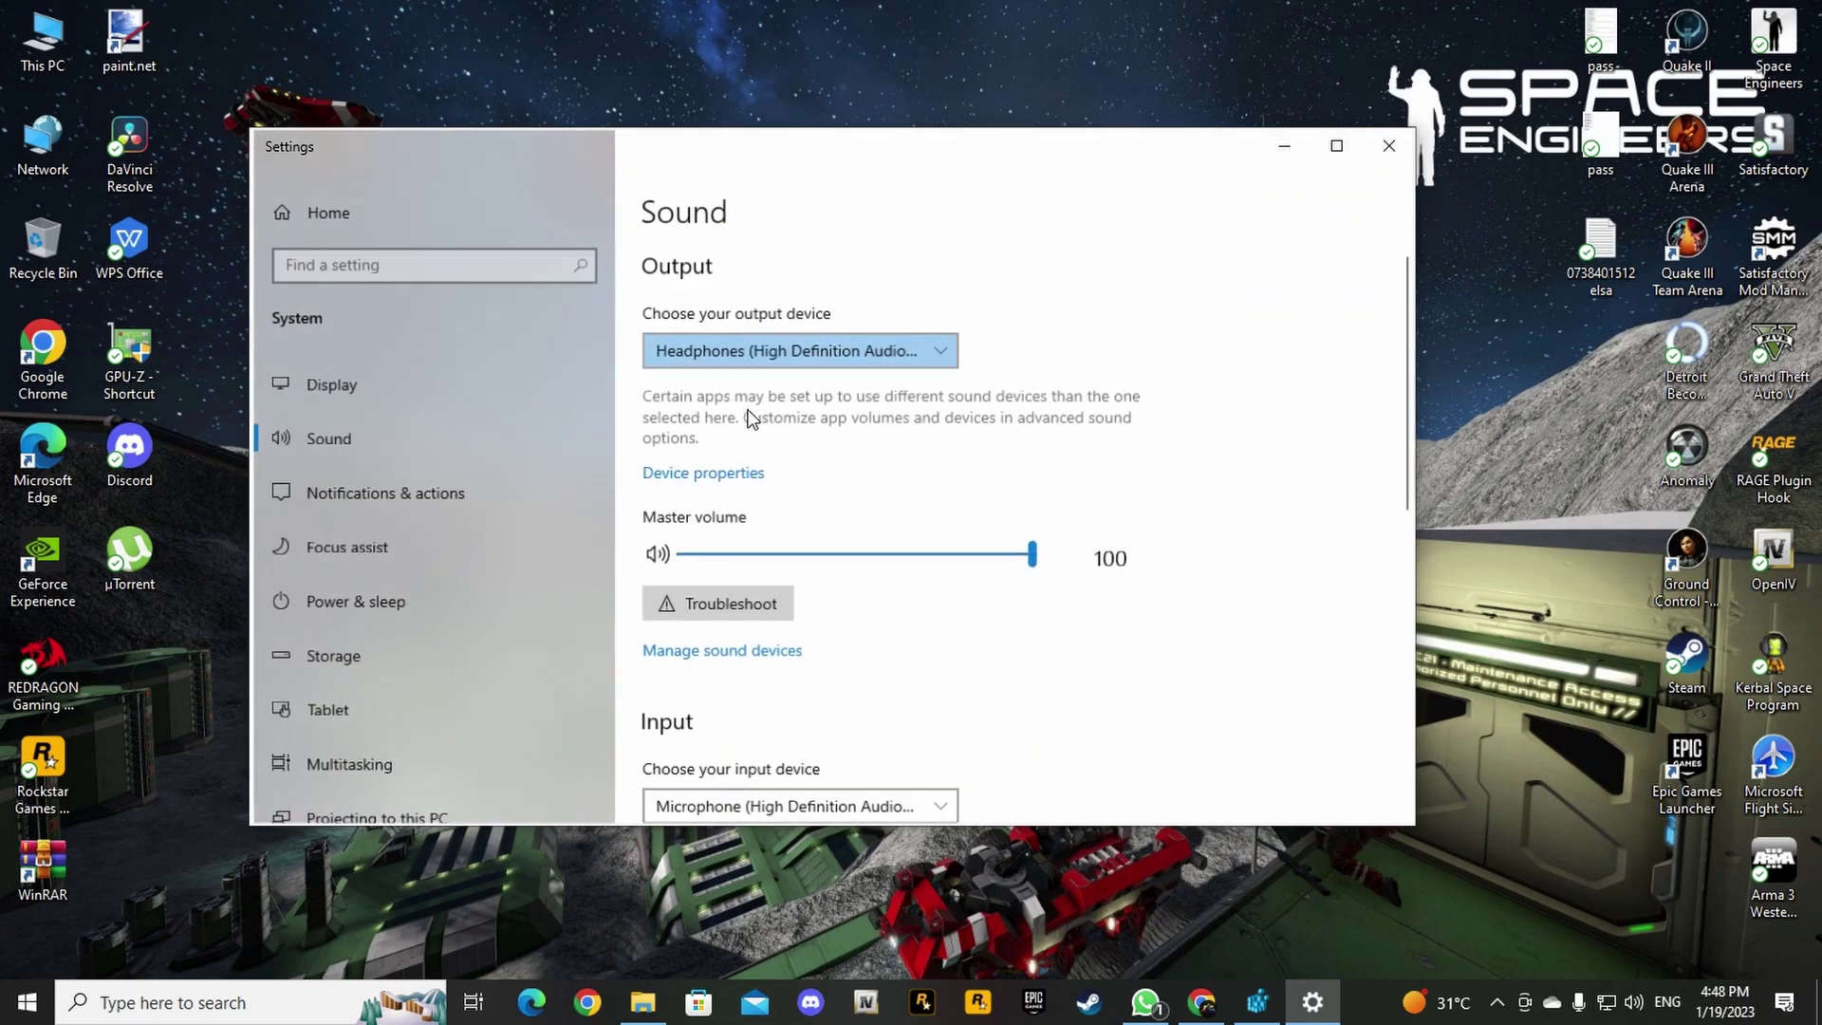
- Check the Microphone set-up speech settings, then close Windows Settings
{"action": "left_click", "coordinate": [388, 261]}
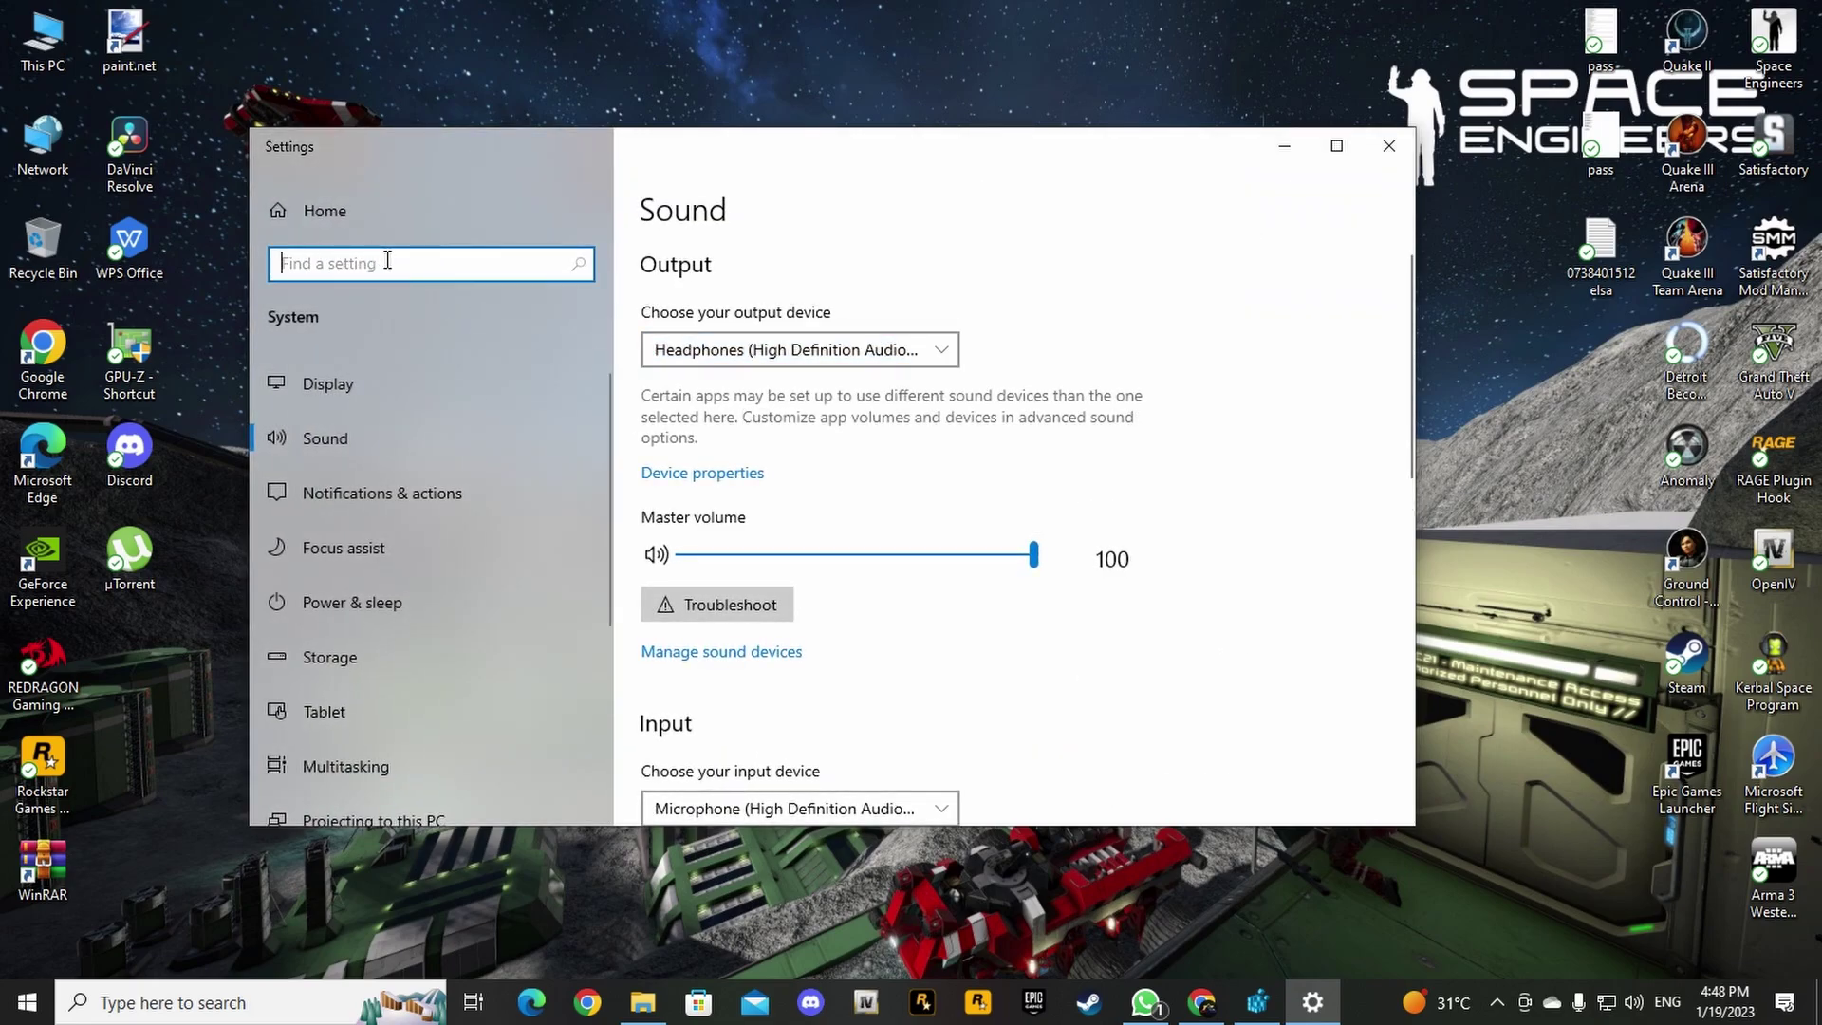
{"action": "type", "text": "mi"}
{"action": "key", "text": "Down"}
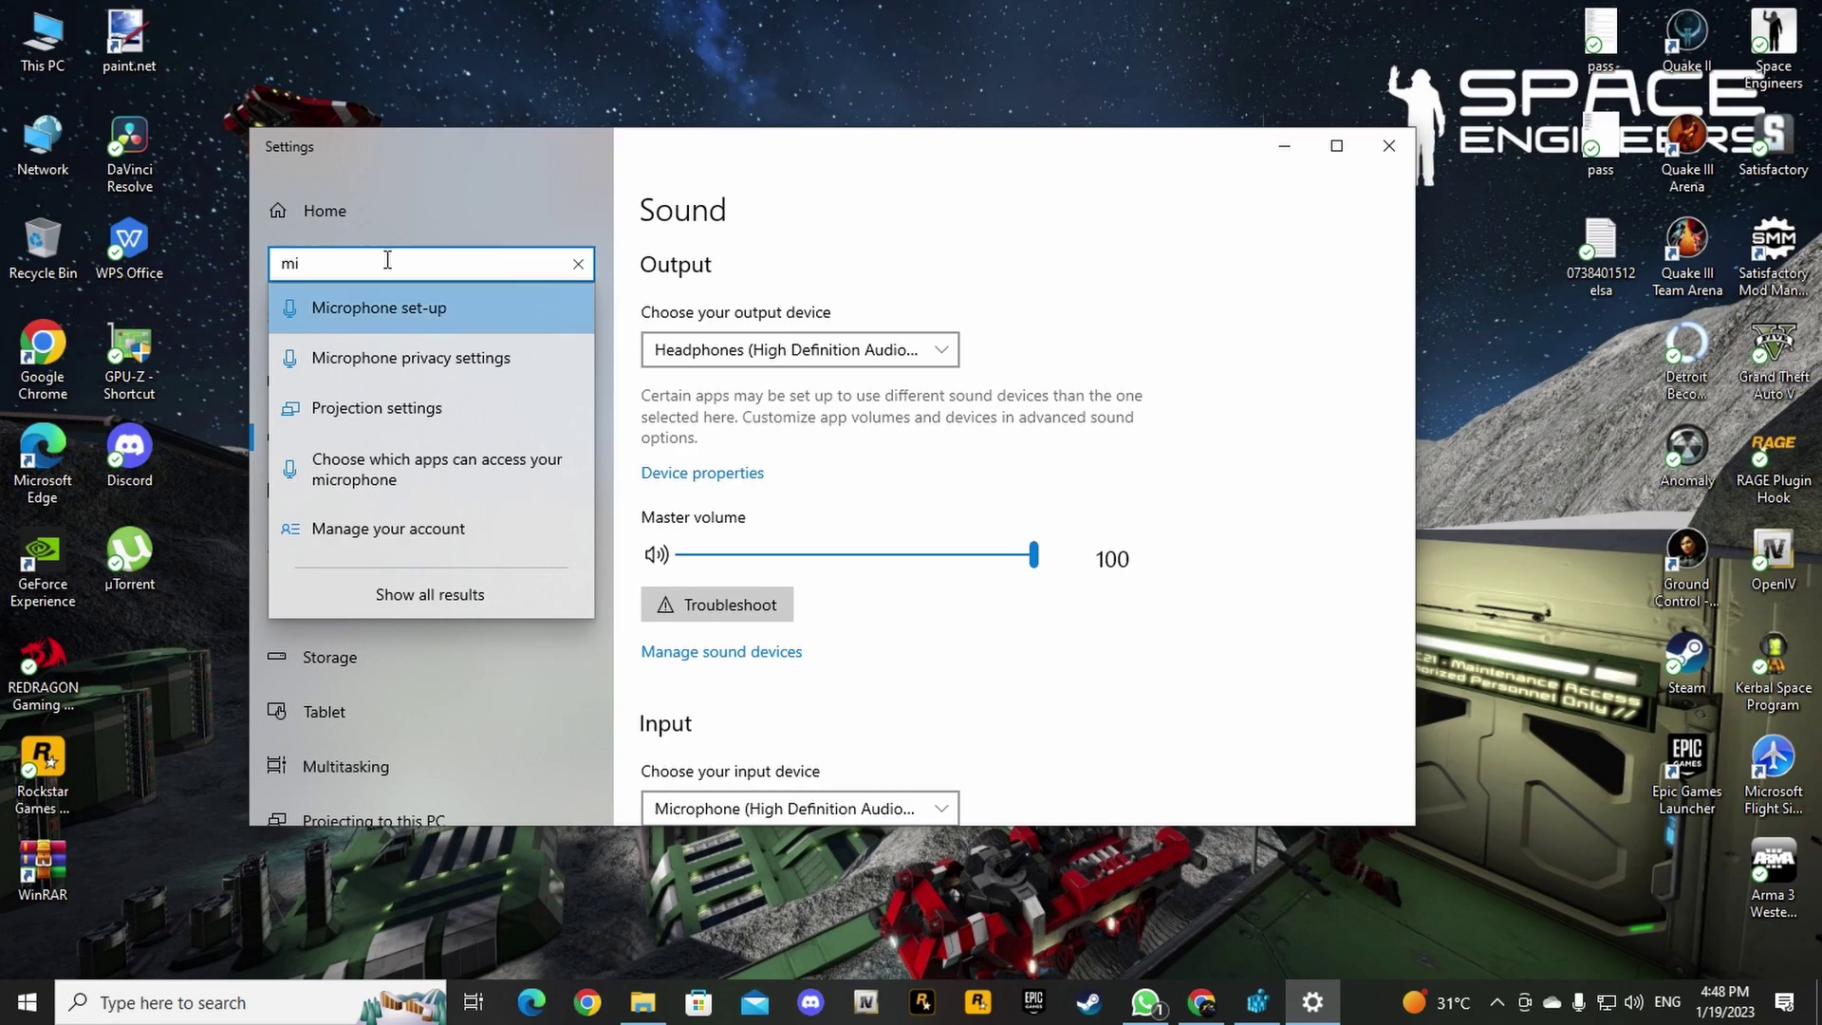
{"action": "key", "text": "Return"}
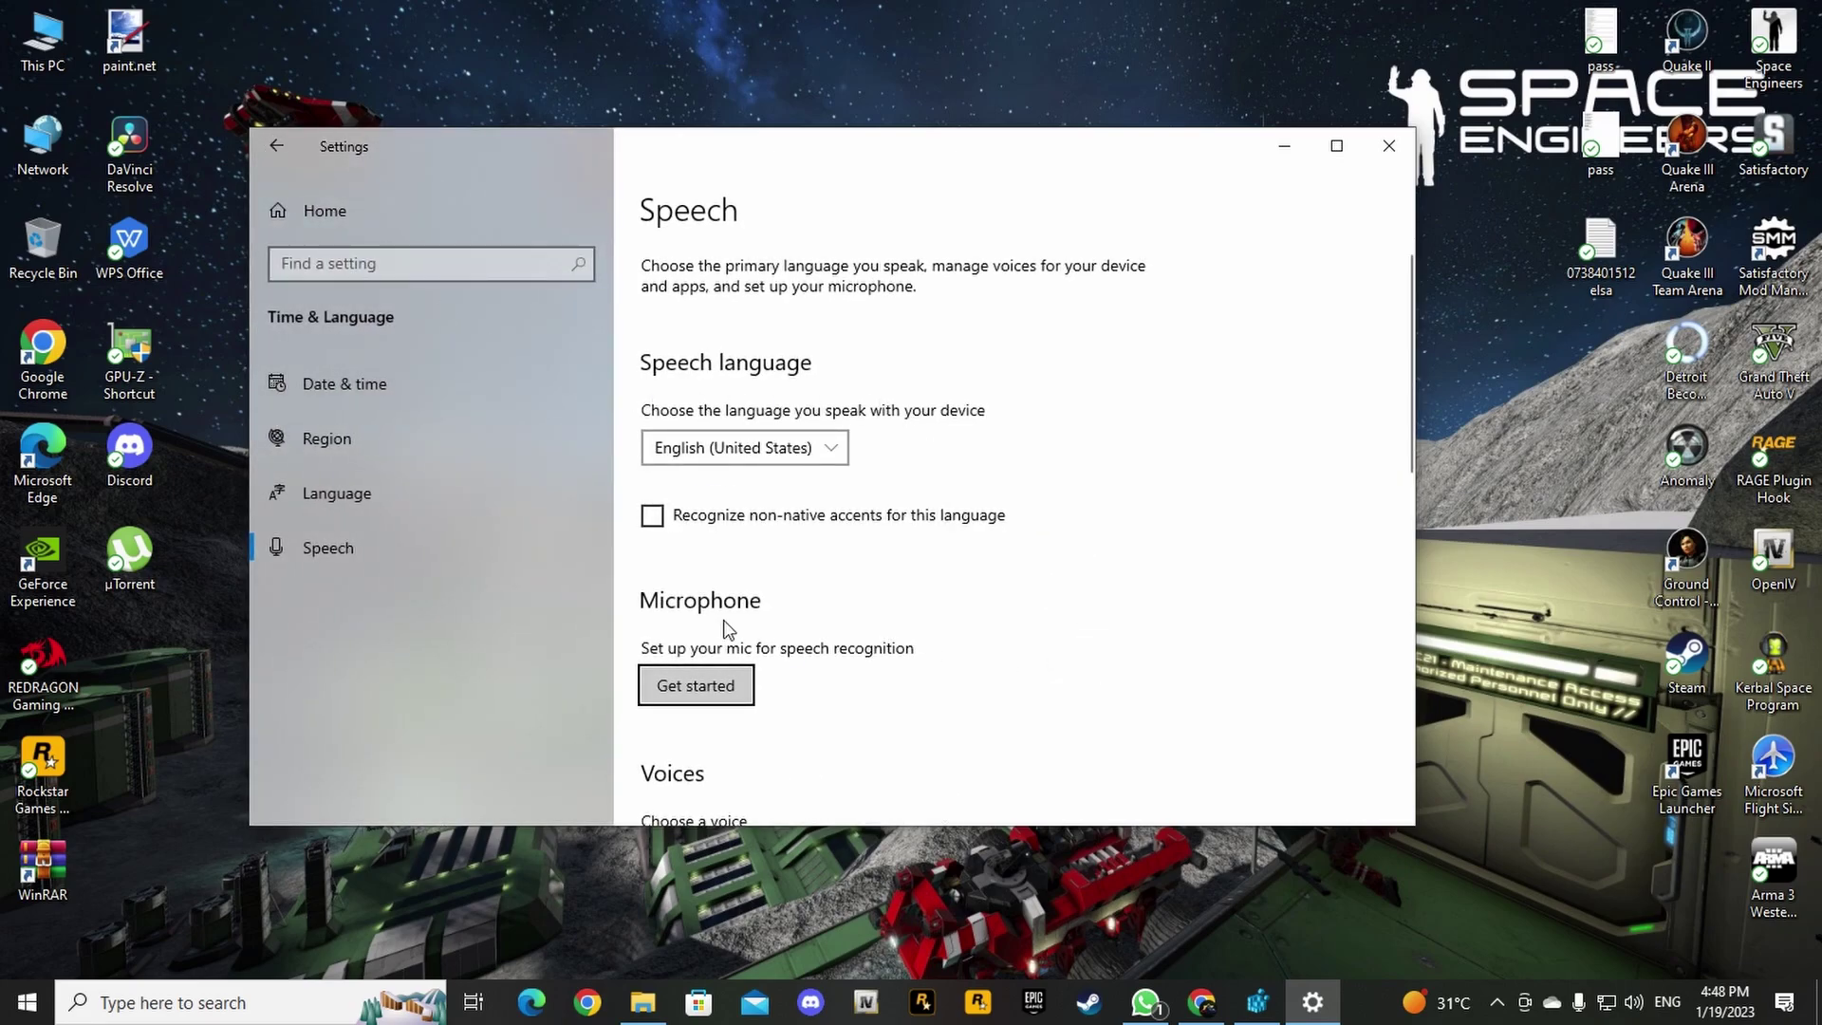
{"action": "scroll", "coordinate": [679, 400], "scroll_direction": "down", "scroll_amount": 3}
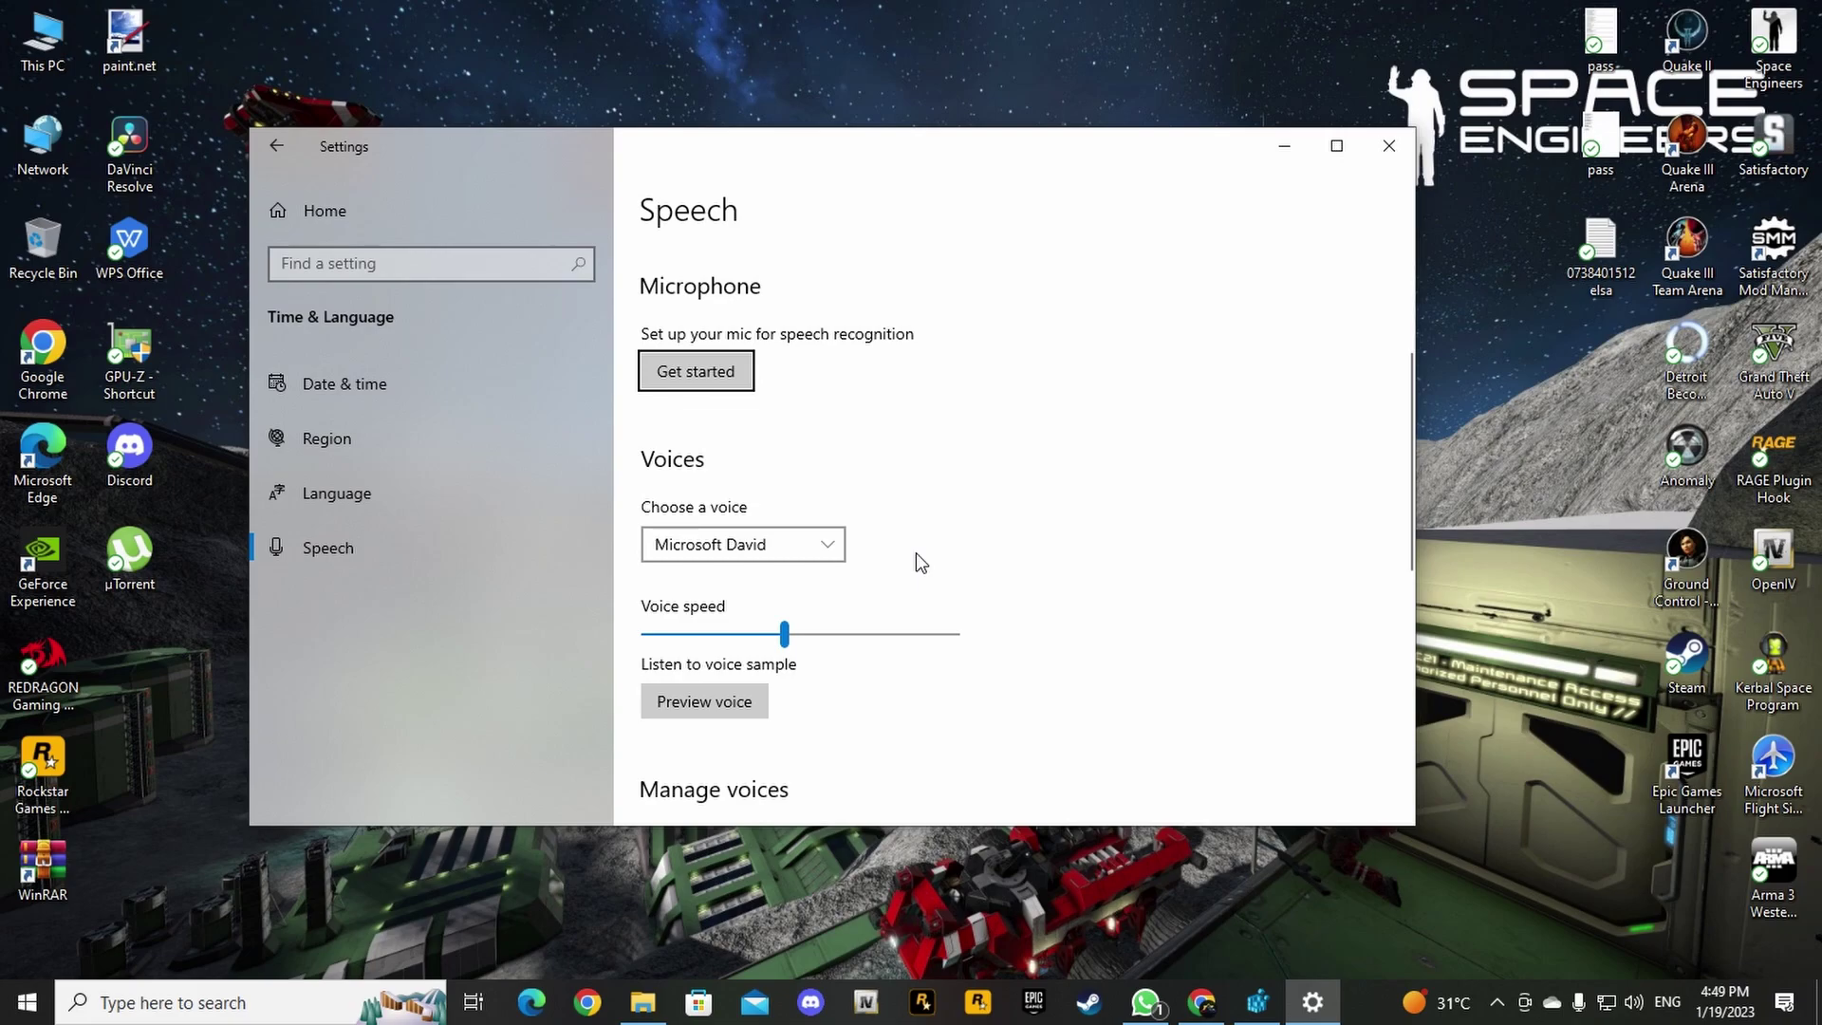
{"action": "left_click", "coordinate": [1386, 148]}
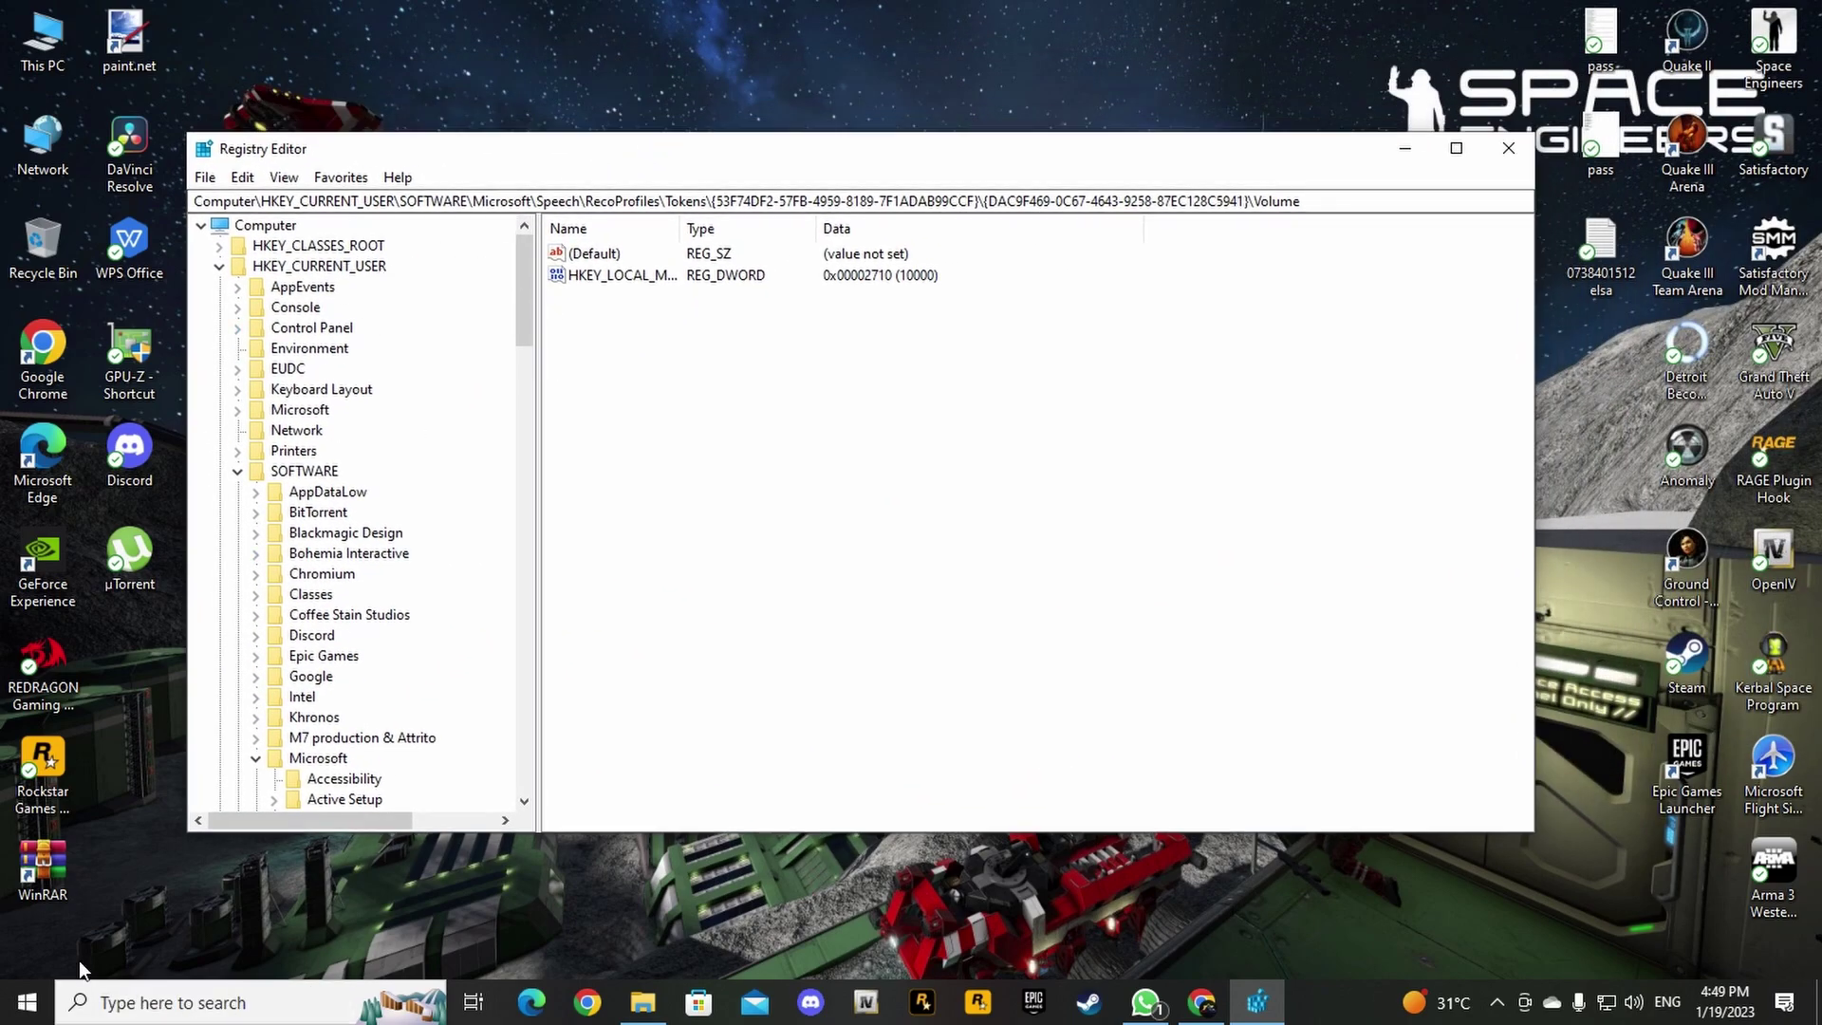
- Launch Registry Editor by searching 'regi' from the taskbar
{"action": "left_click", "coordinate": [121, 1008]}
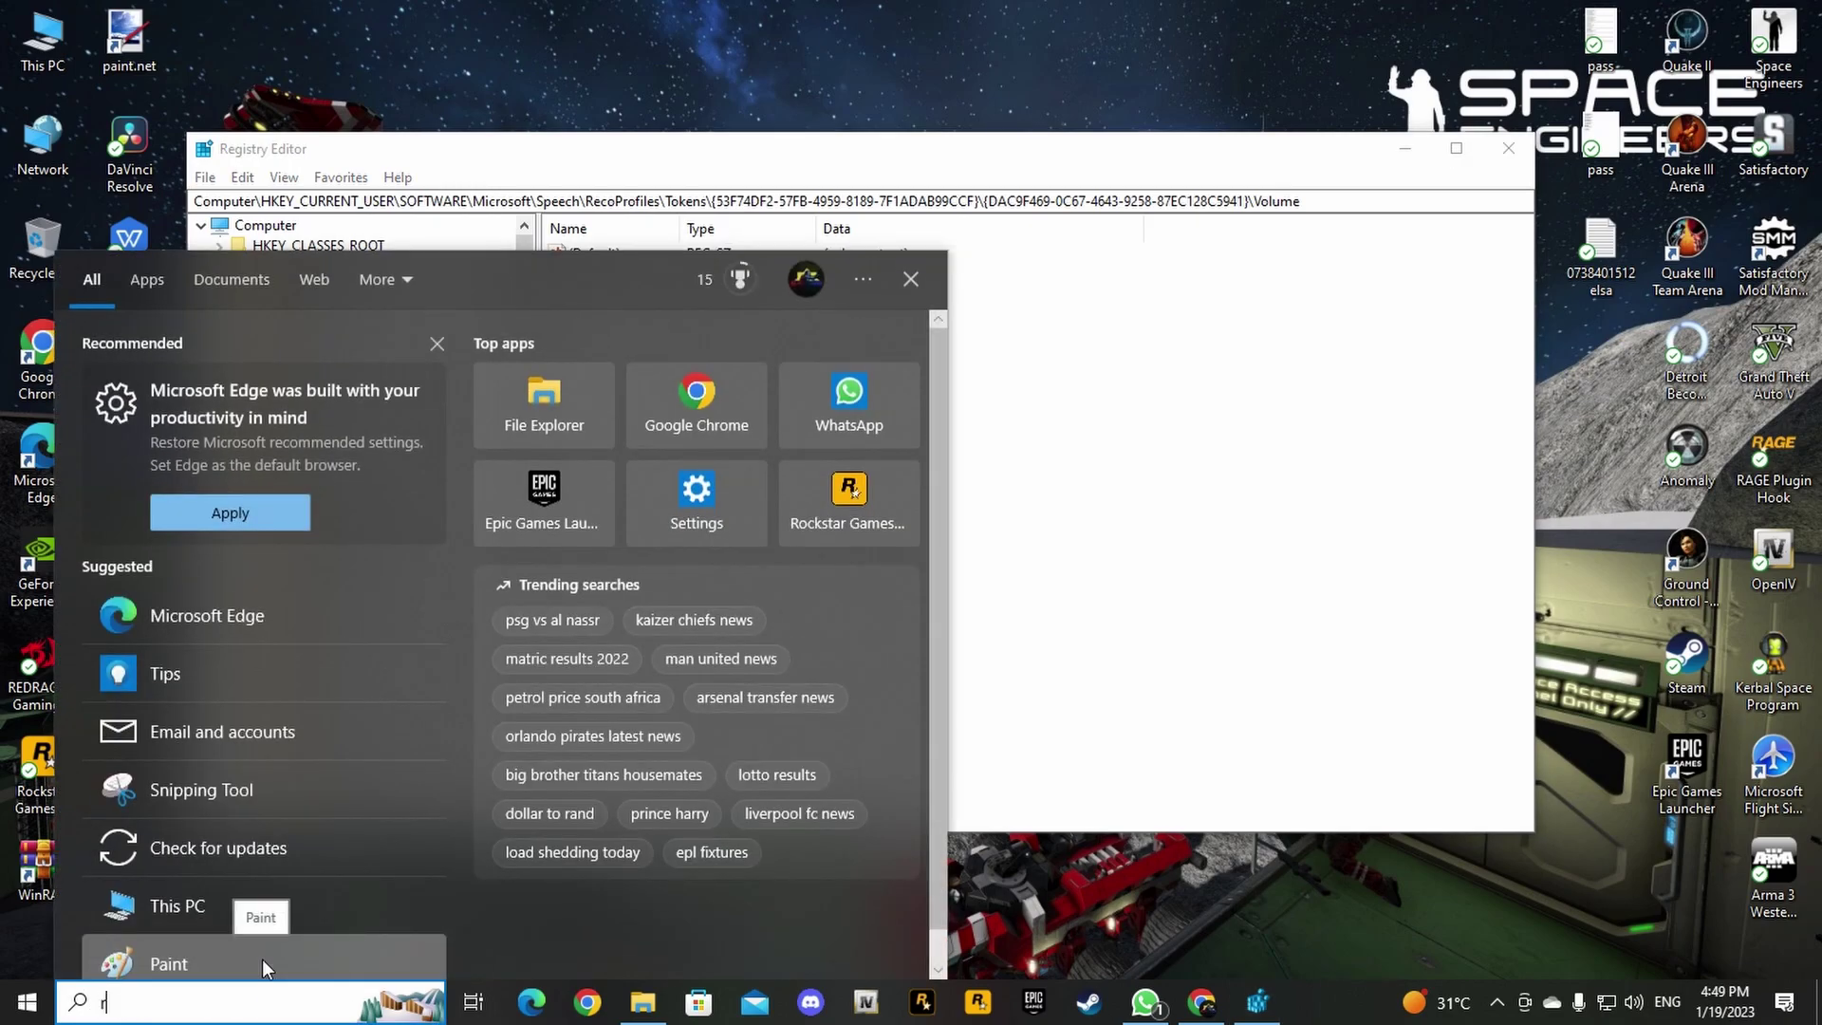
{"action": "type", "text": "regi"}
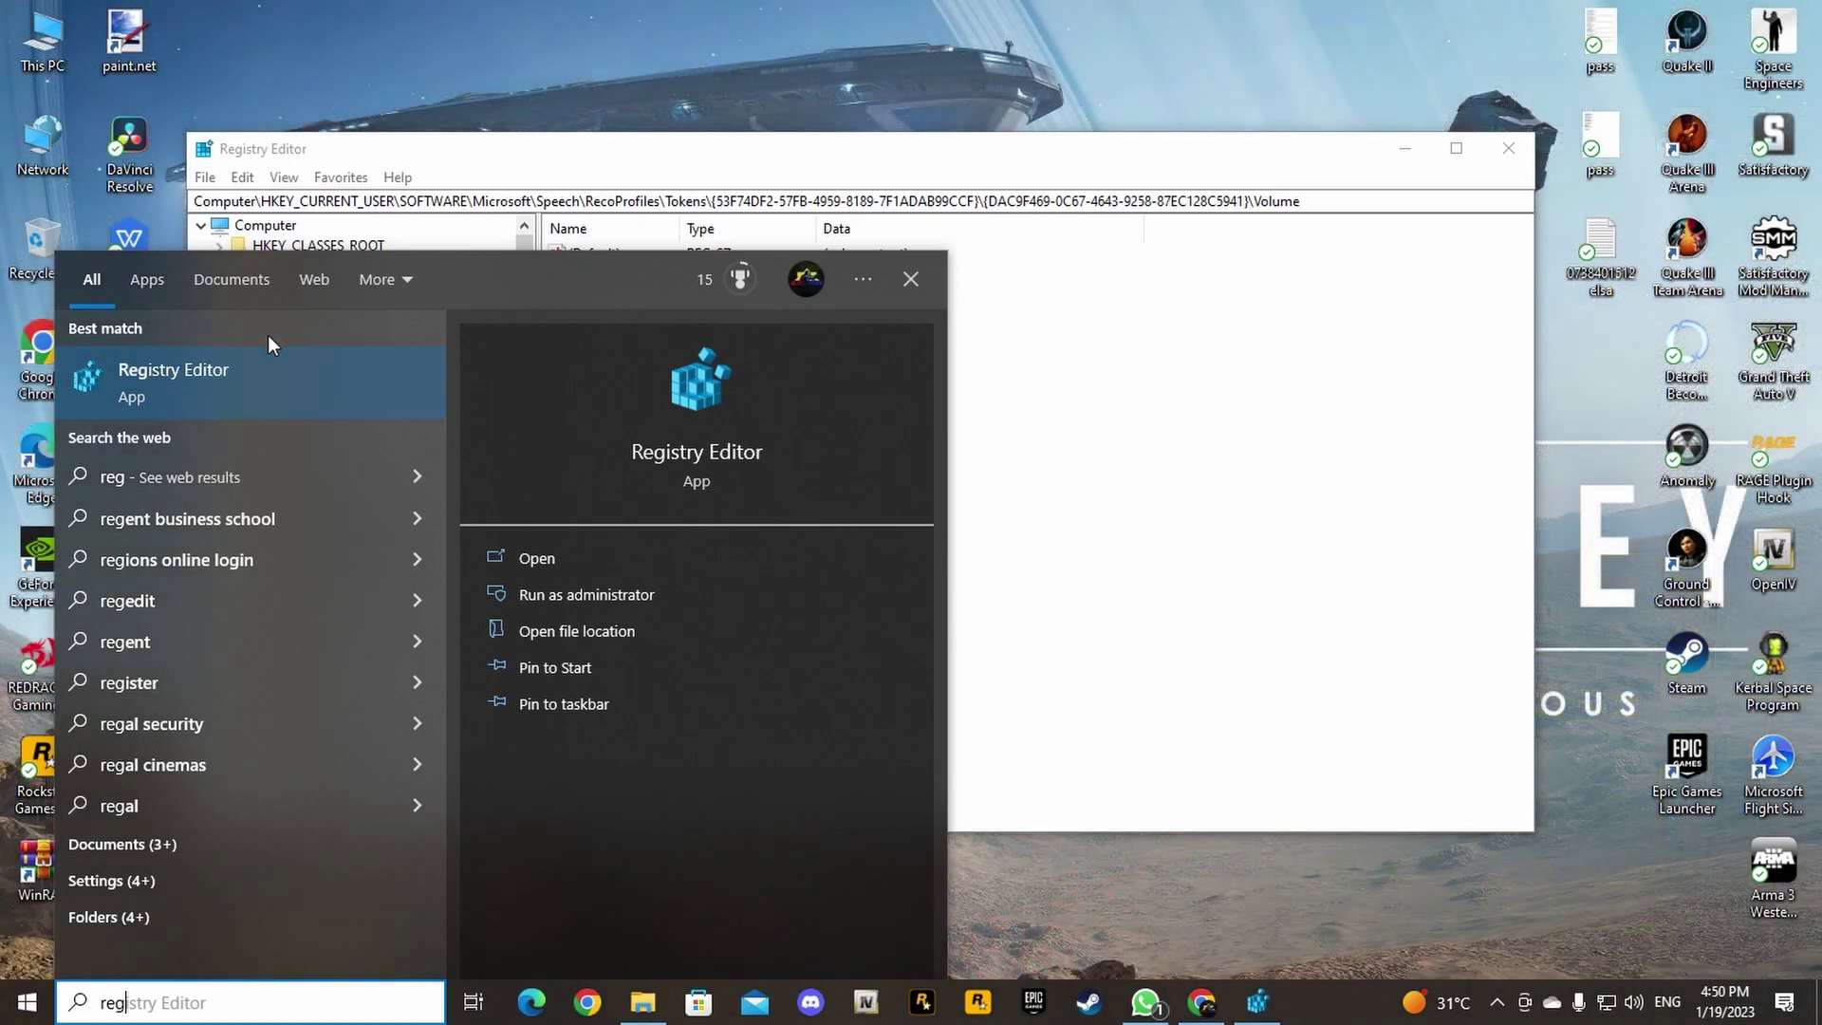
{"action": "left_click", "coordinate": [1216, 423]}
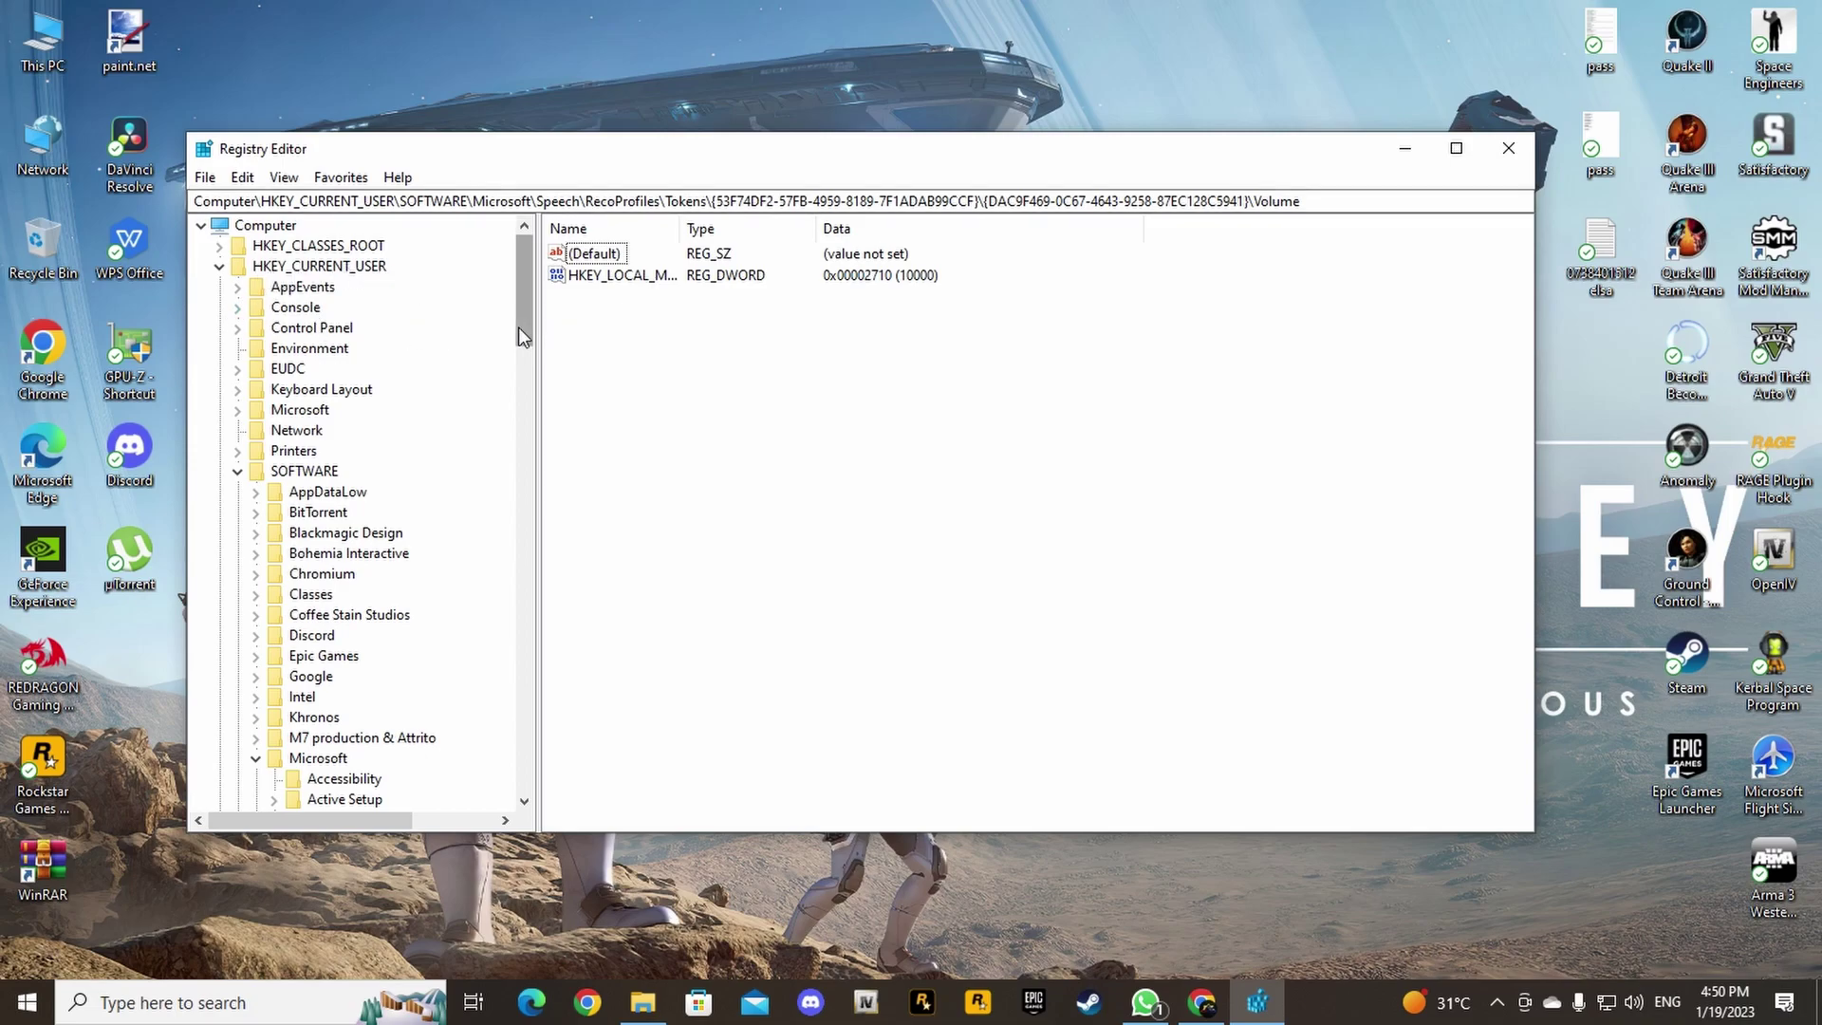
- Scroll the key tree to Speech > RecoProfiles > Tokens > Volume
{"action": "left_click_drag", "start_coordinate": [519, 326], "coordinate": [518, 361]}
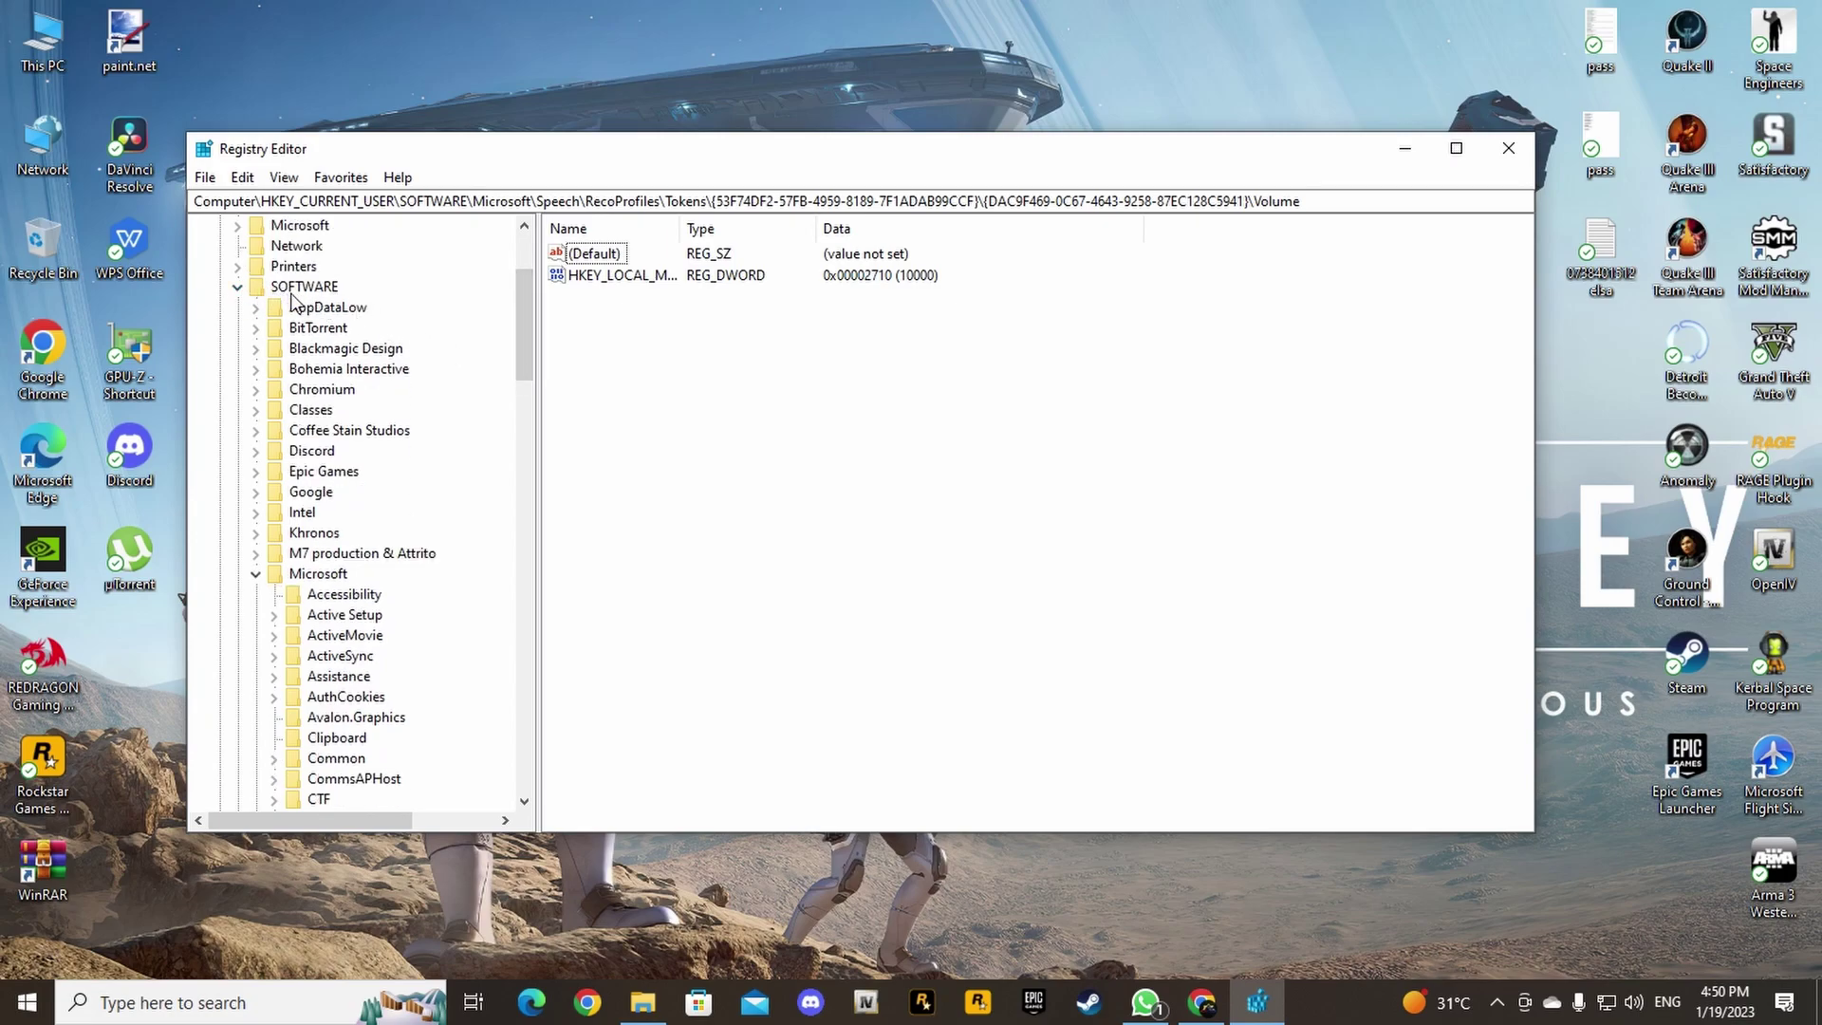
{"action": "scroll", "coordinate": [521, 365], "scroll_direction": "down", "scroll_amount": 3}
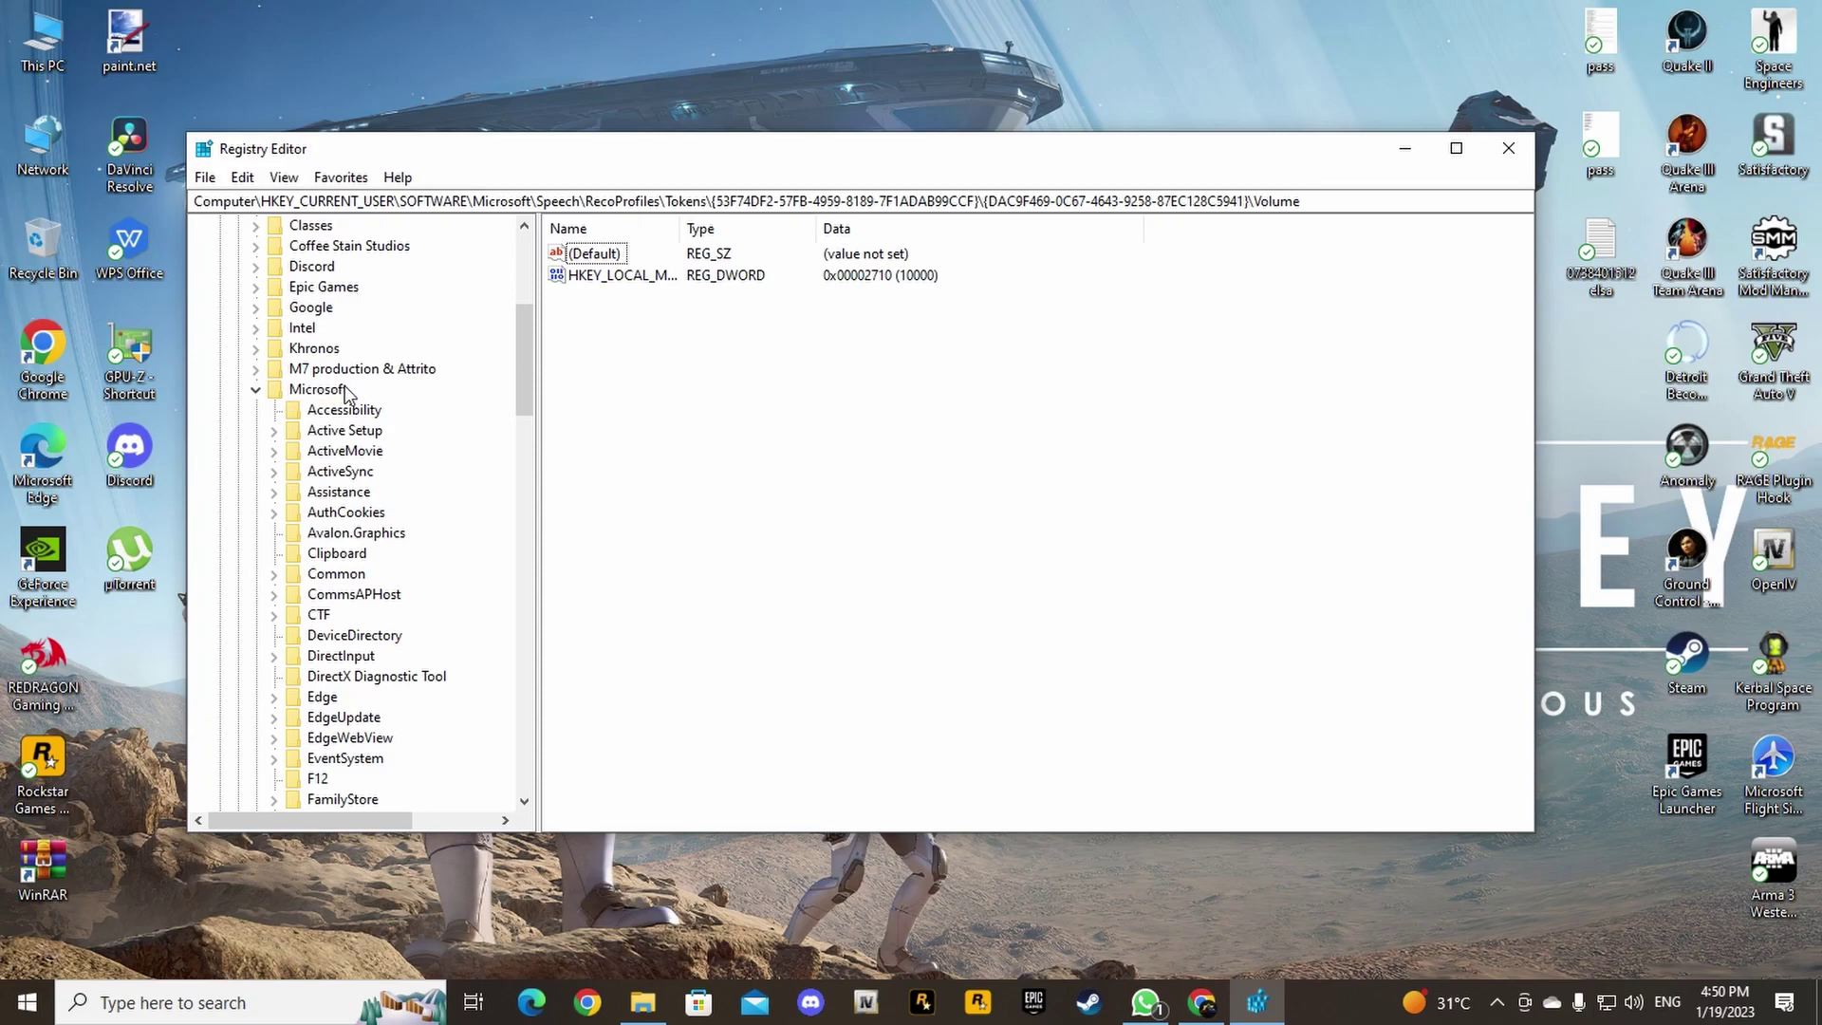
{"action": "left_click_drag", "start_coordinate": [527, 384], "coordinate": [517, 629]}
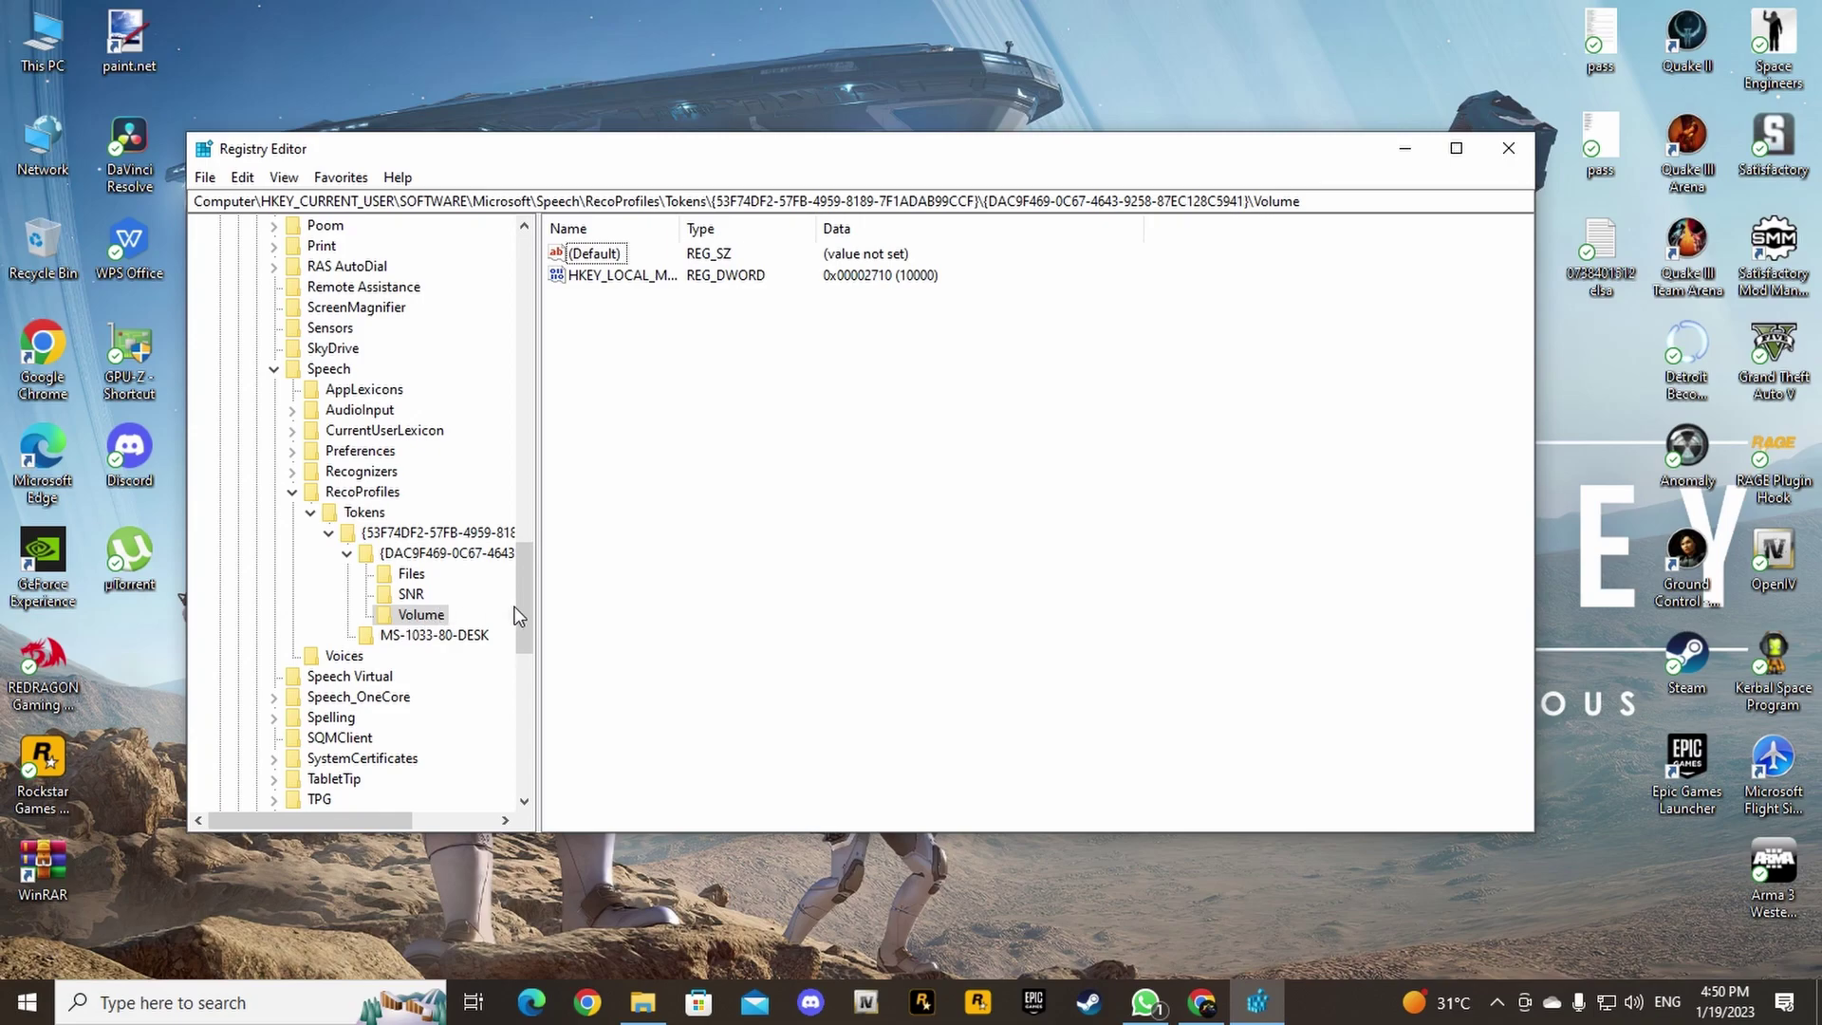
{"action": "left_click_drag", "start_coordinate": [524, 600], "coordinate": [526, 623]}
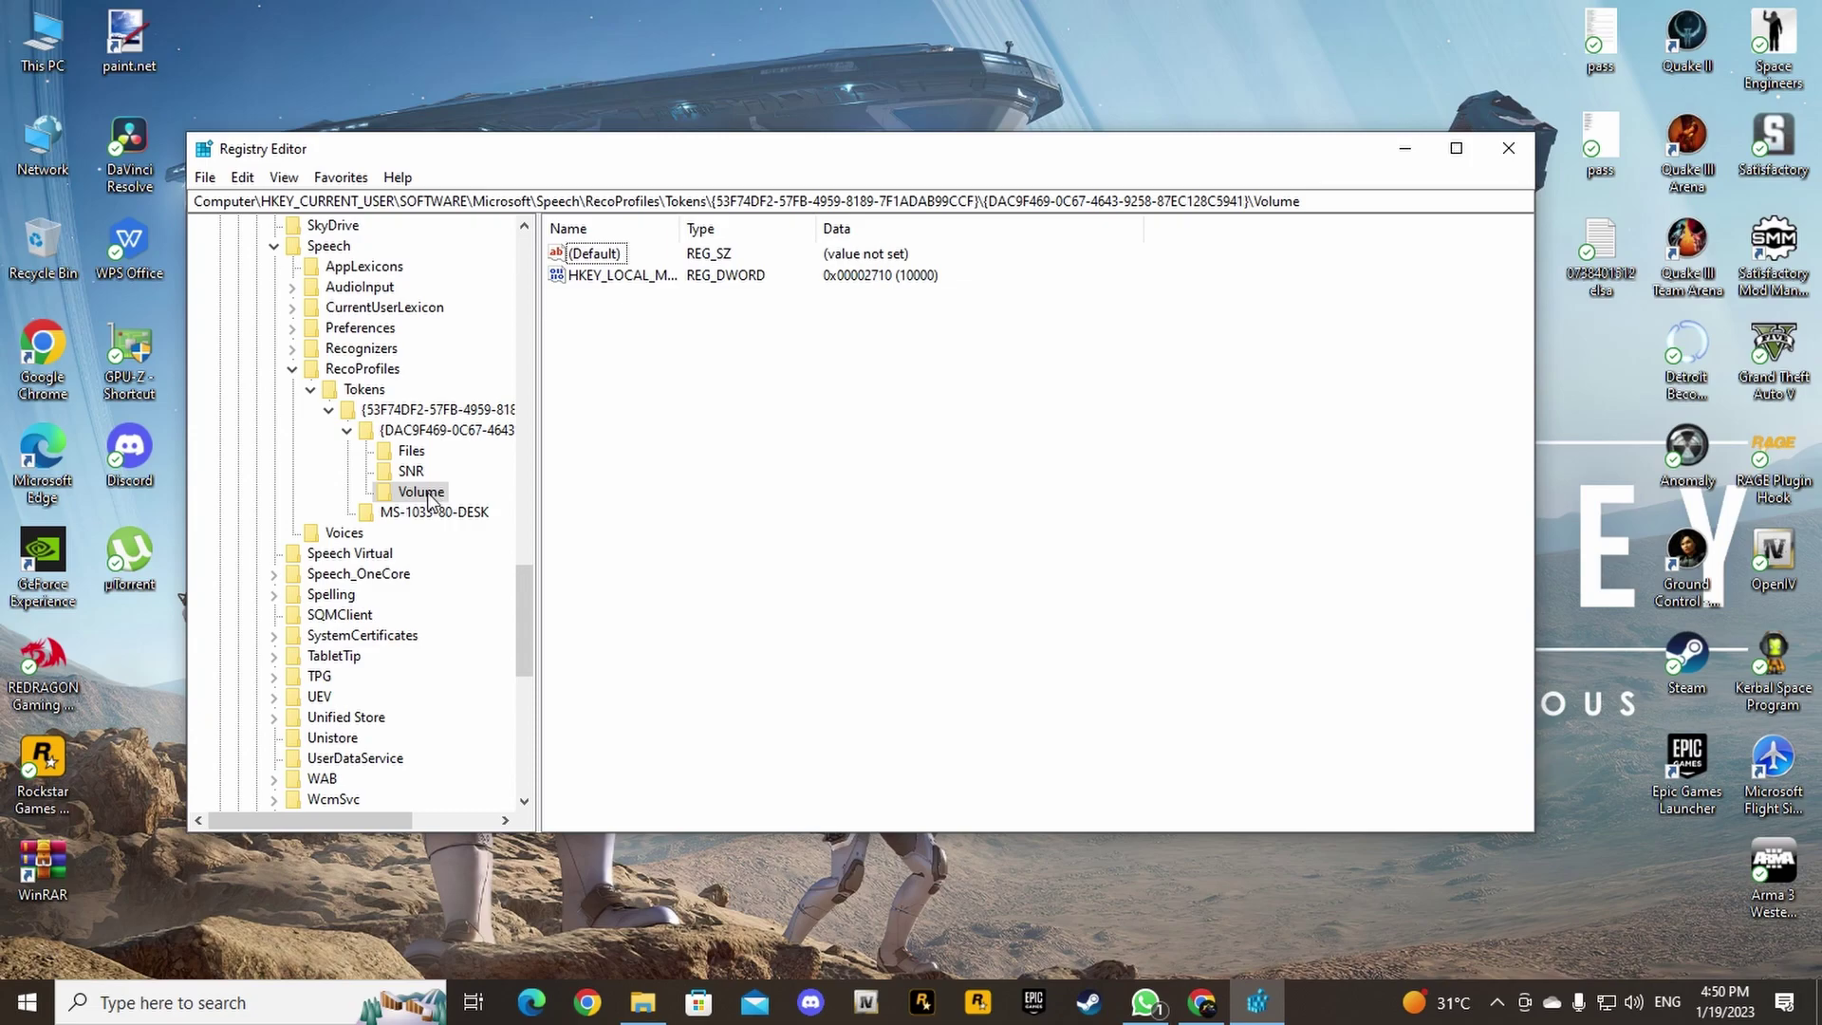
{"action": "left_click", "coordinate": [612, 284]}
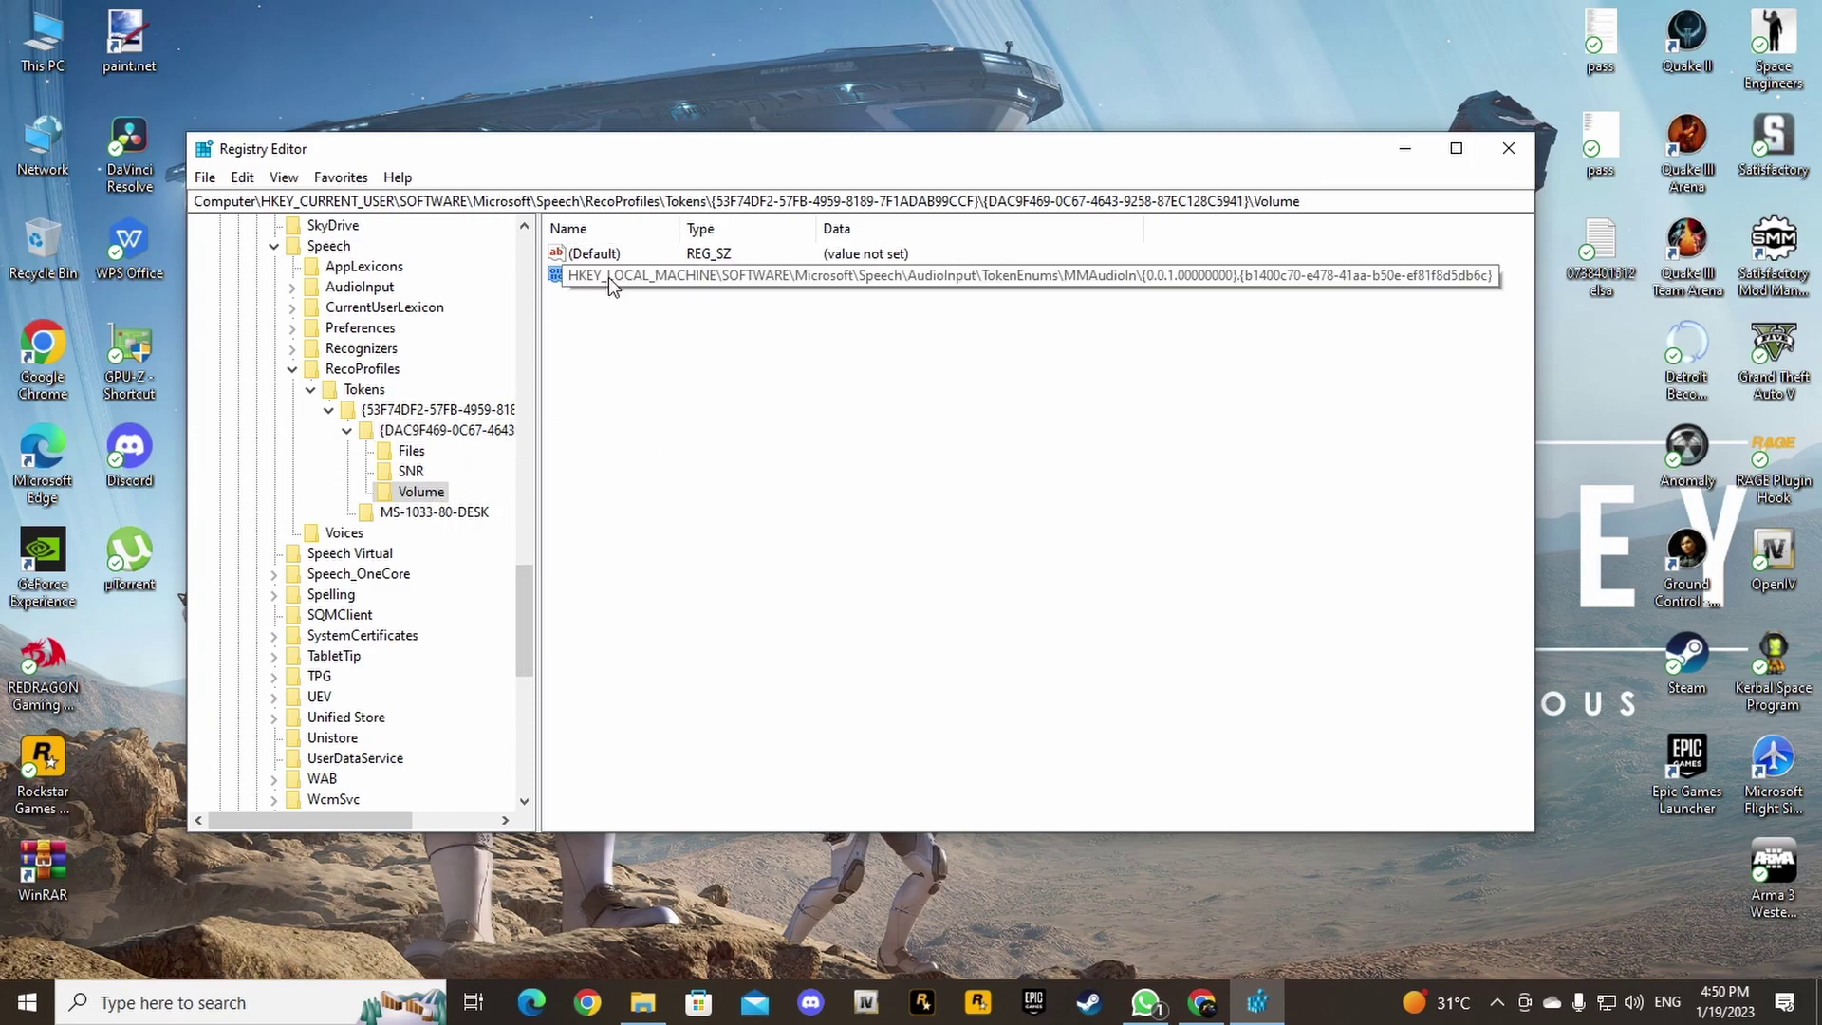
{"action": "right_click", "coordinate": [609, 280]}
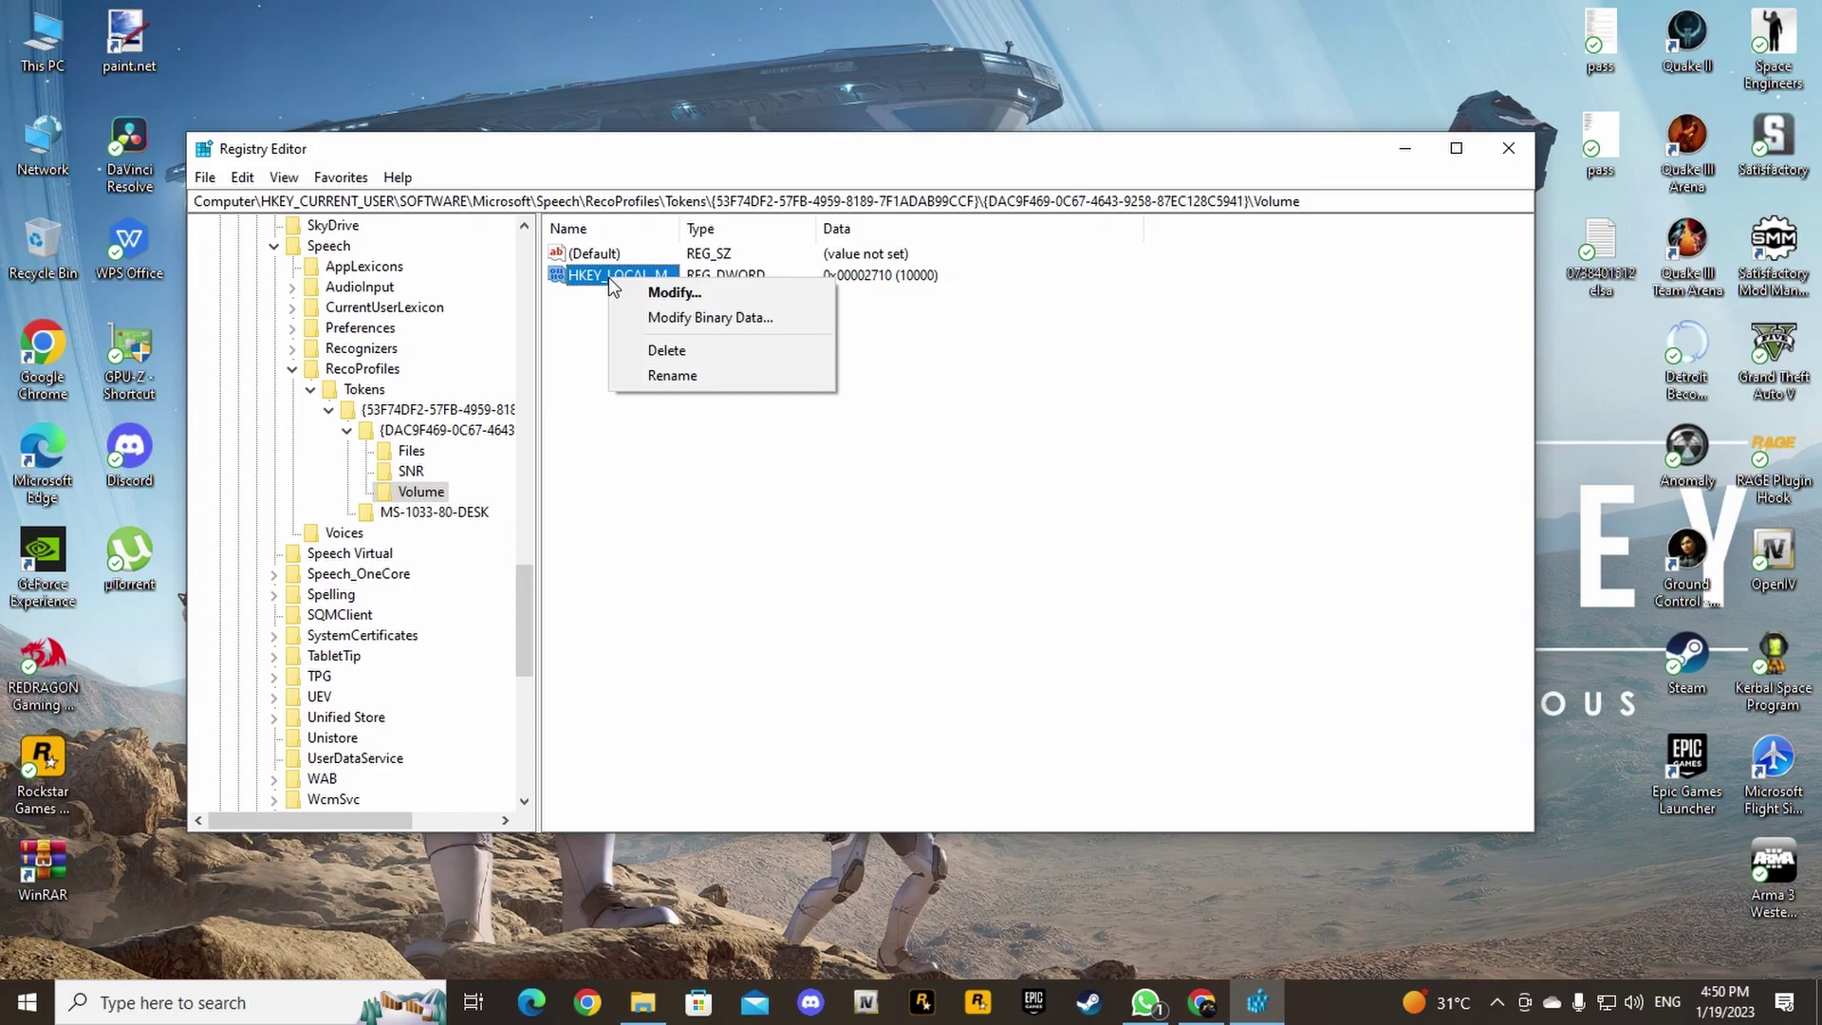
{"action": "left_click", "coordinate": [675, 293]}
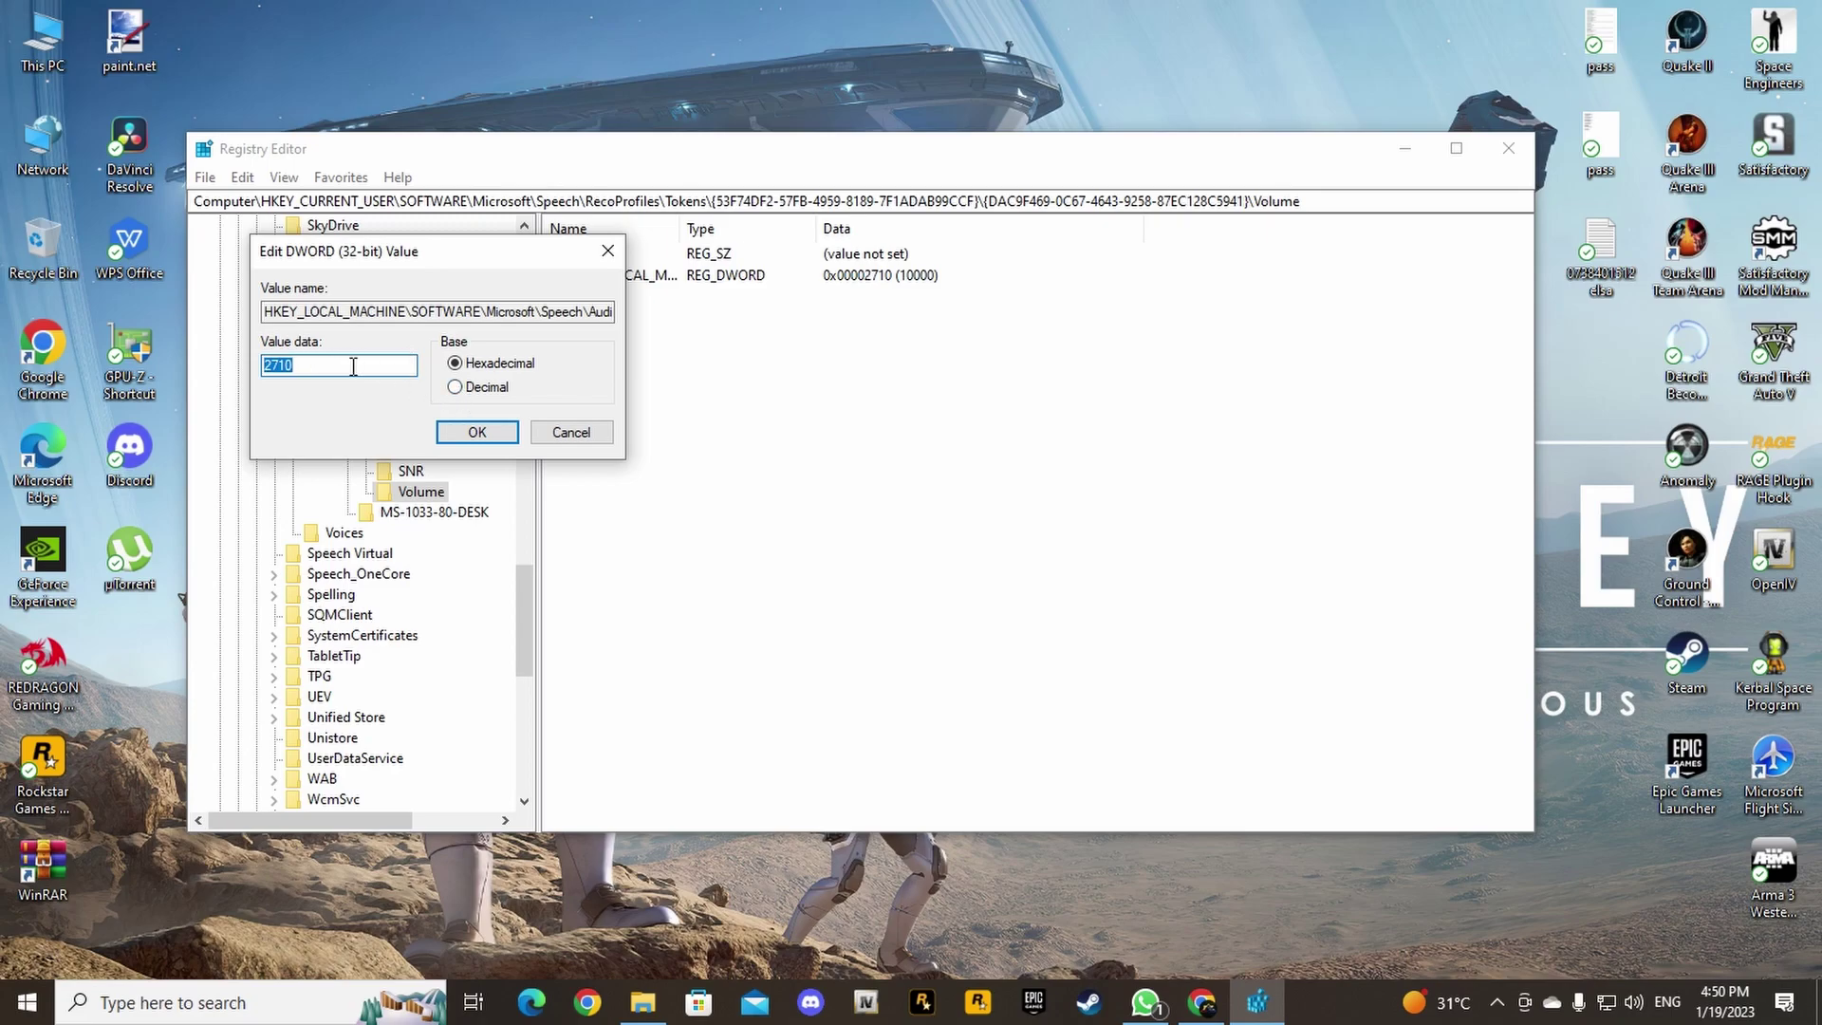
{"action": "left_click", "coordinate": [469, 390]}
{"action": "left_click_drag", "start_coordinate": [302, 366], "coordinate": [268, 367]}
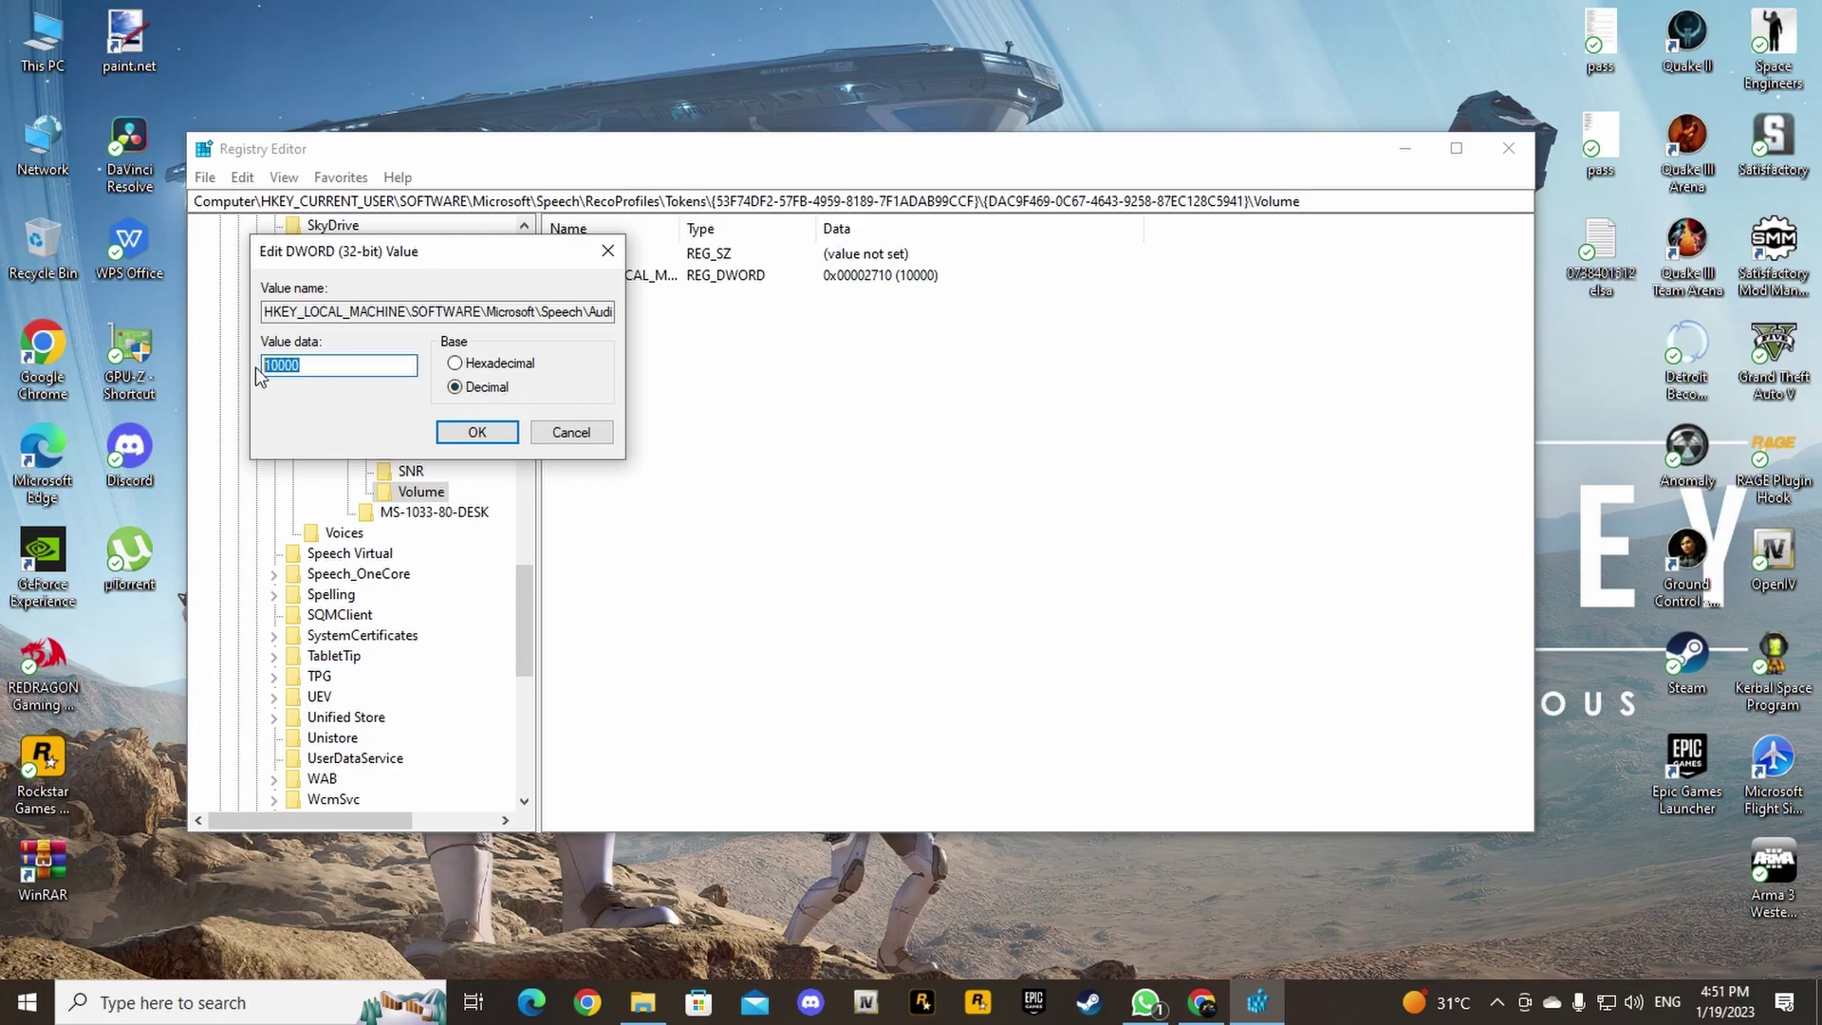
{"action": "left_click", "coordinate": [499, 439]}
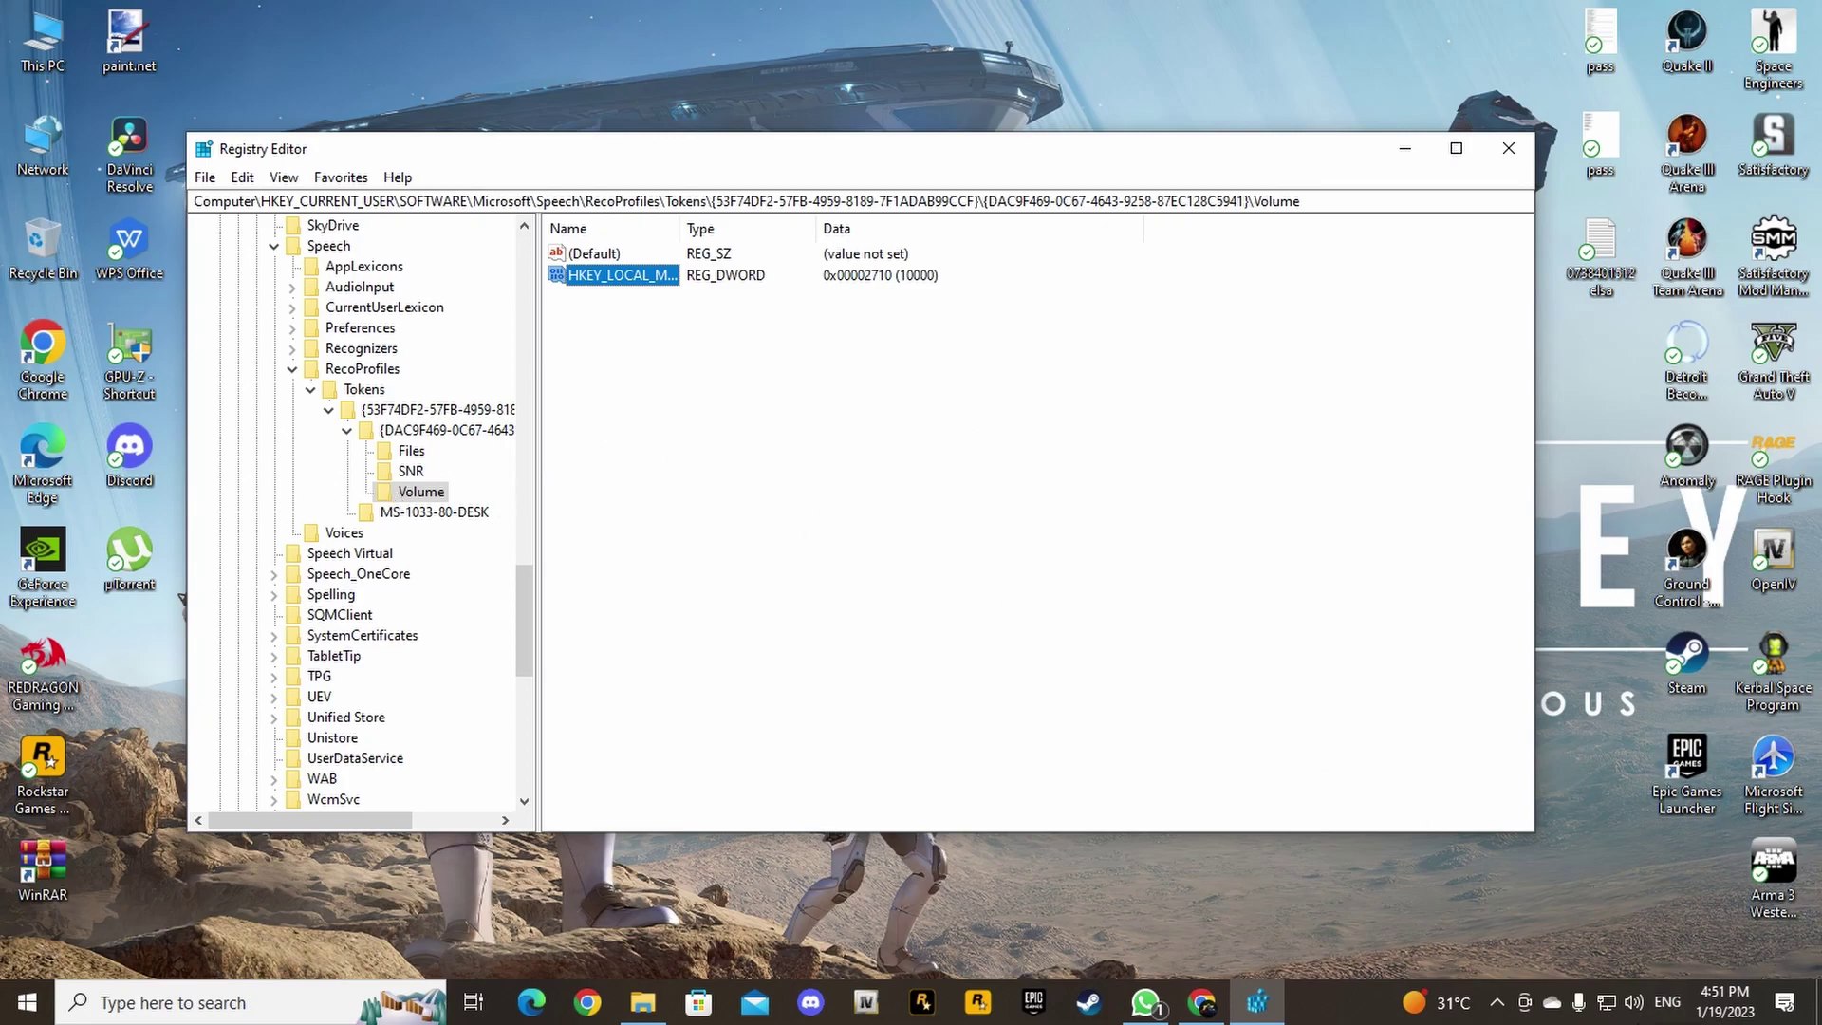
{"action": "left_click", "coordinate": [406, 494]}
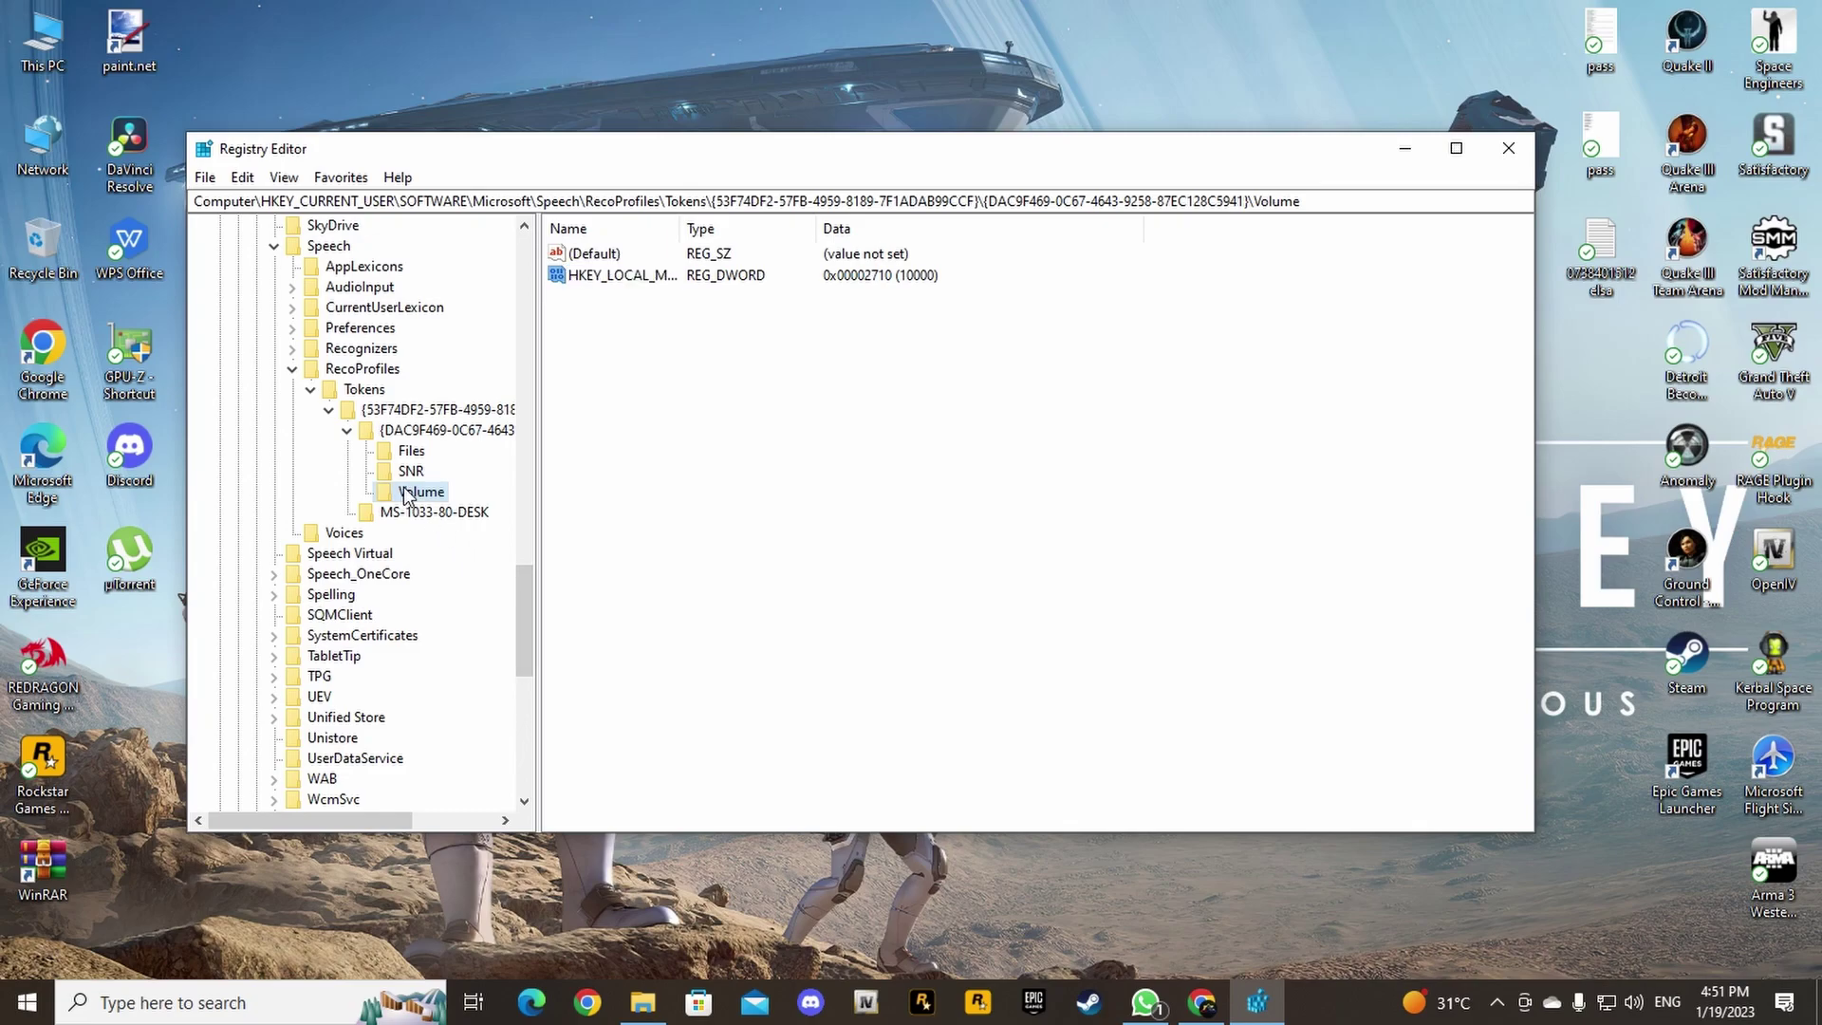
- Delete the RecoProfiles Volume key, confirm with Yes, and close Registry Editor
{"action": "key", "text": "Delete"}
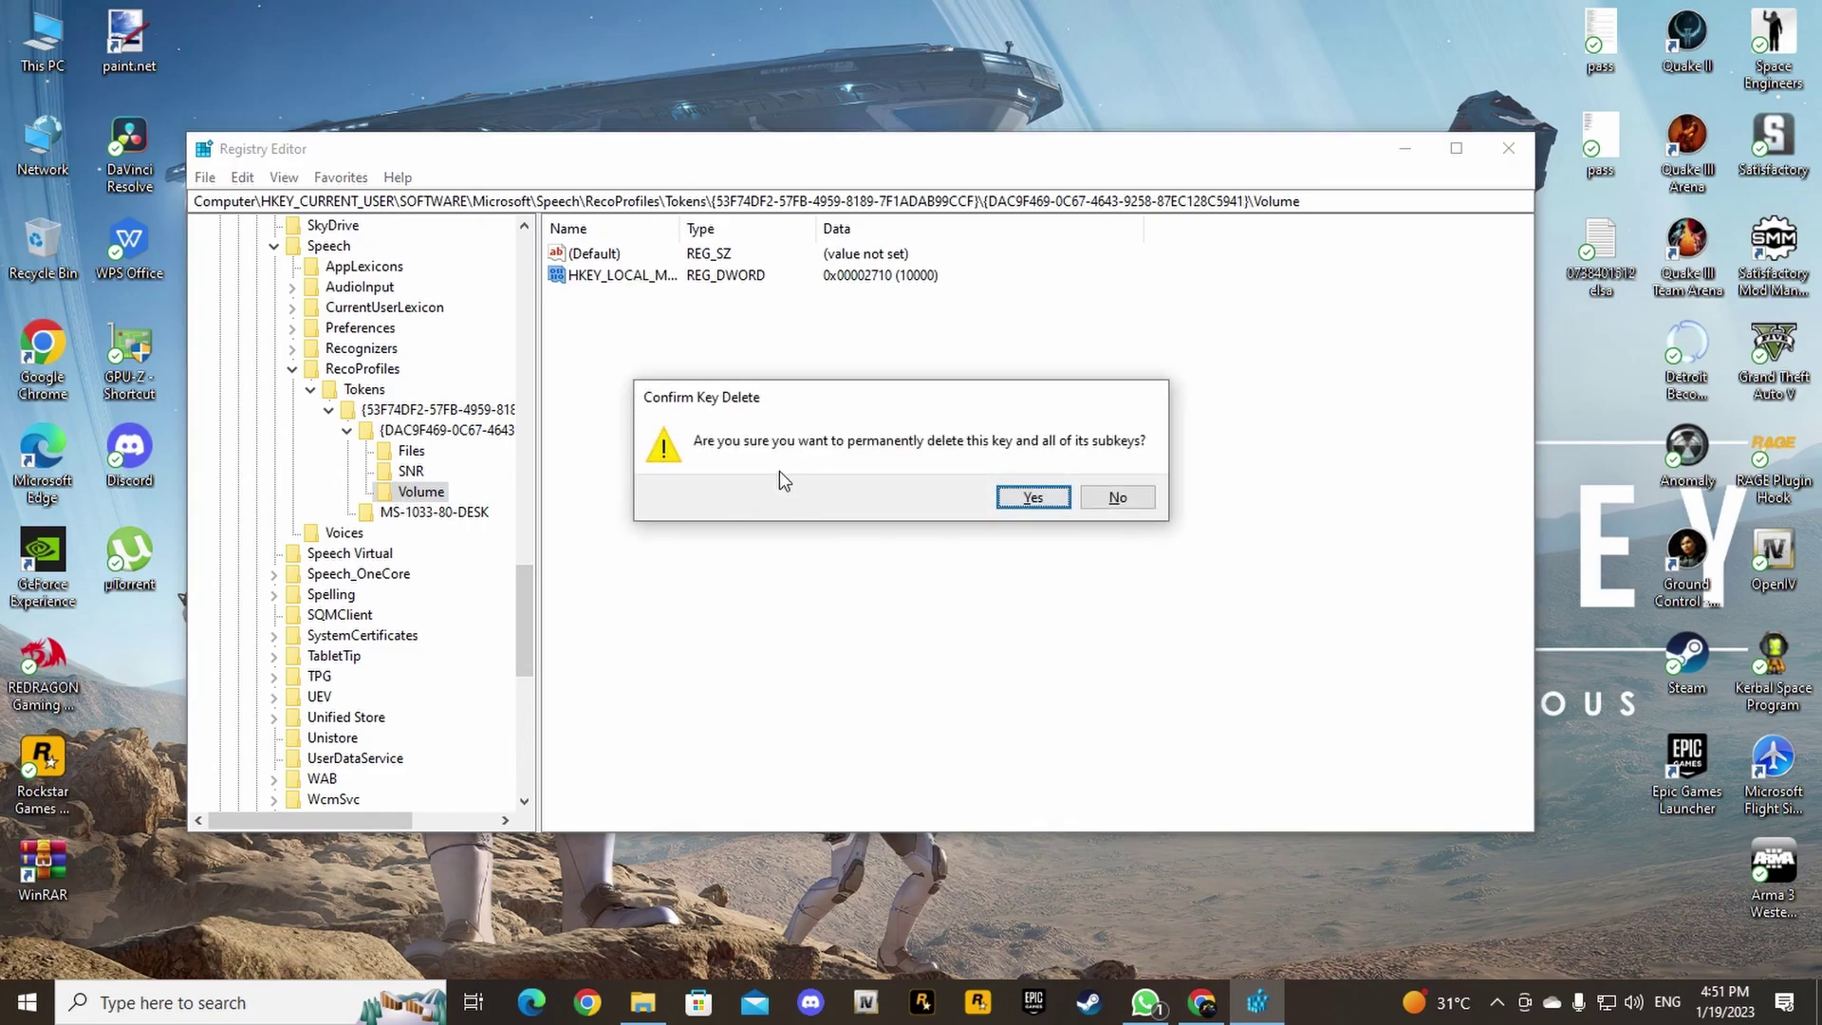
{"action": "left_click", "coordinate": [1034, 499]}
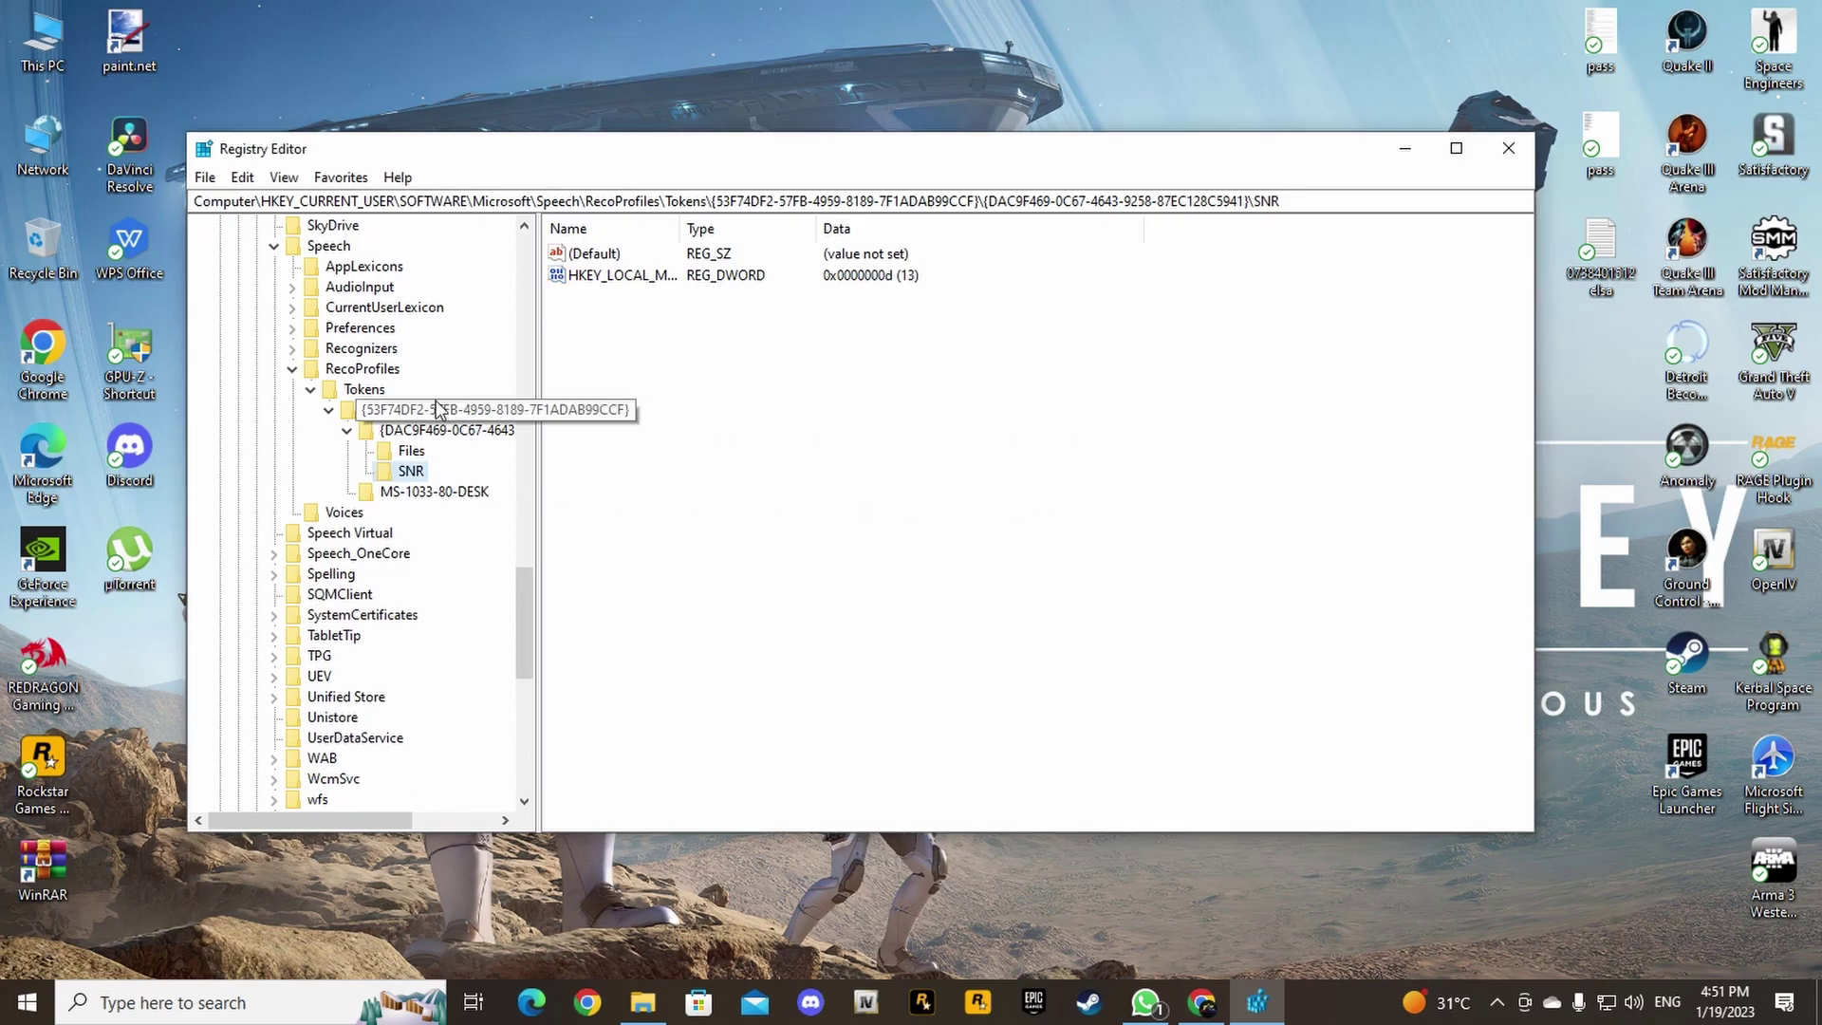
{"action": "left_click", "coordinate": [1508, 148]}
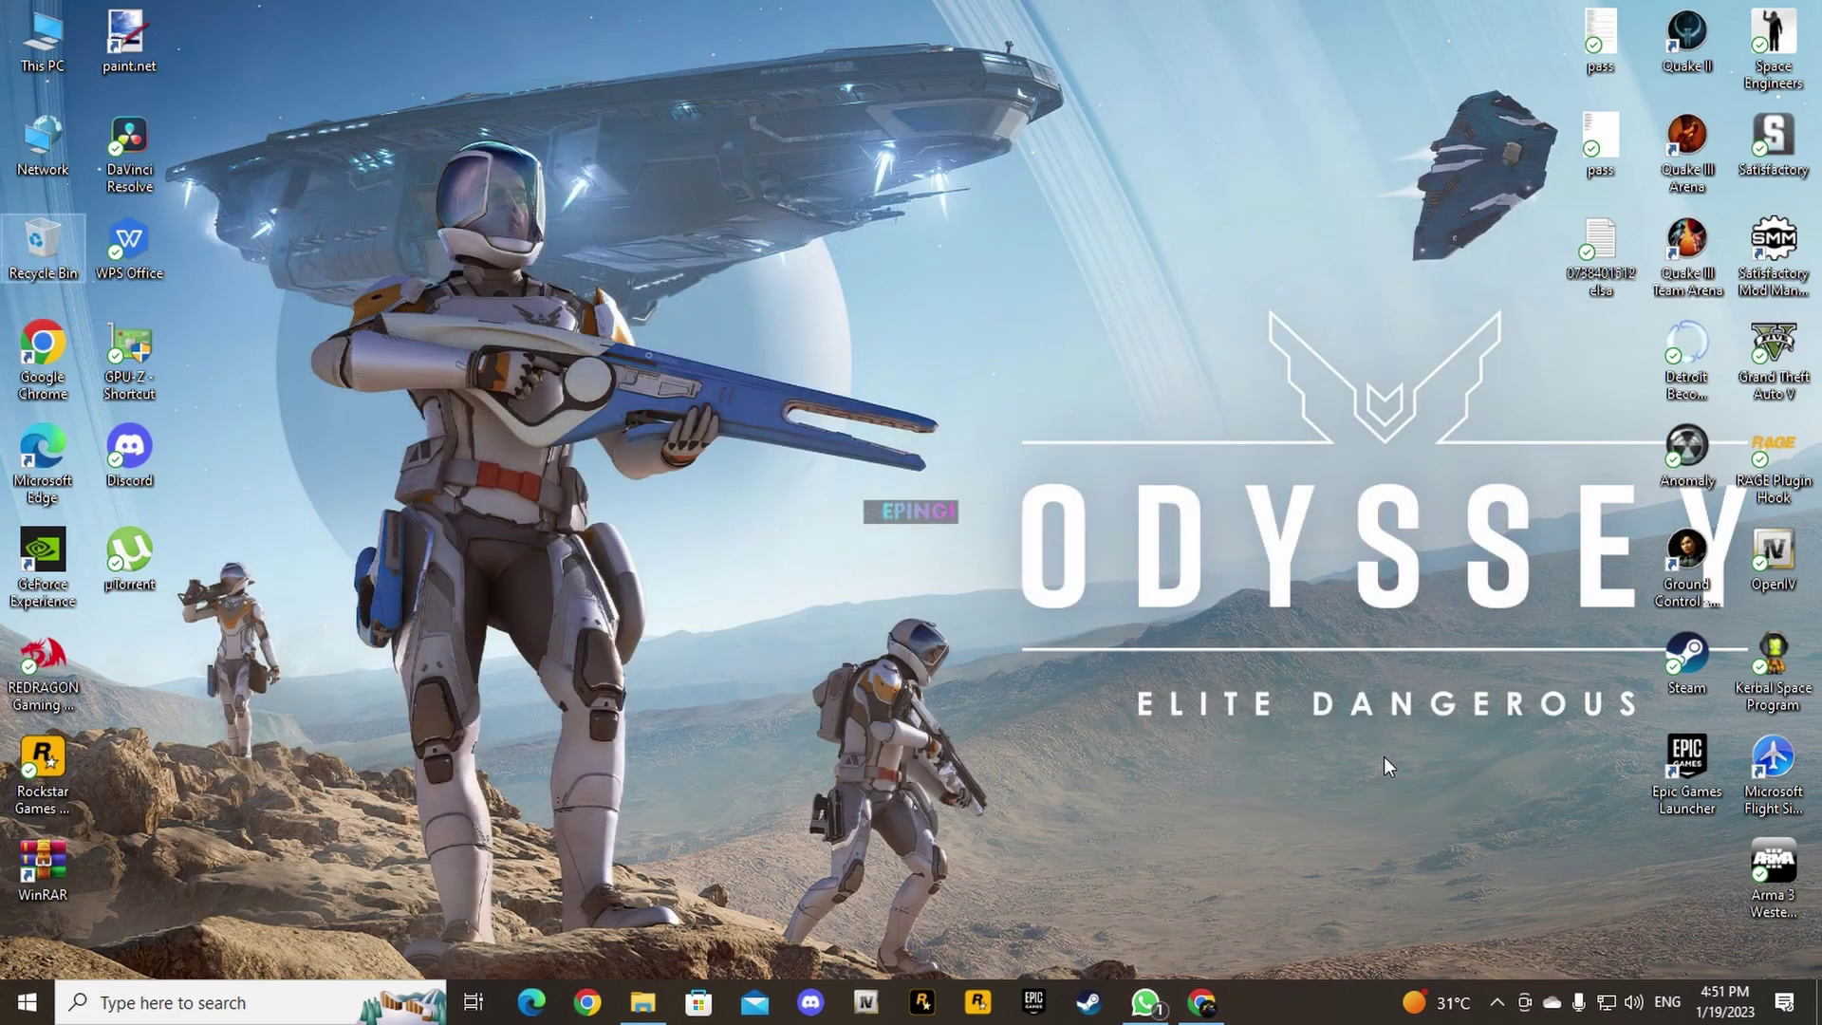